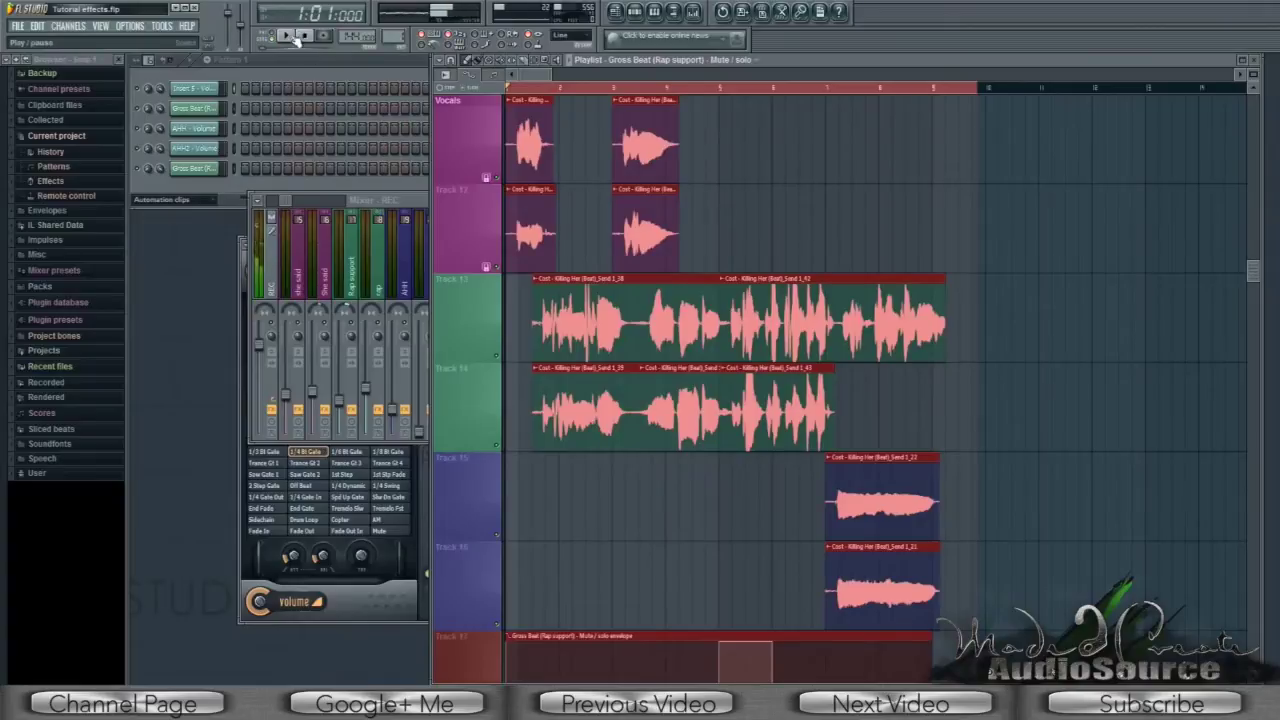
# - Play back the full vocal arrangement, and play the soloed Vocals and Track 12 clips on their own
pyautogui.click(287, 36)
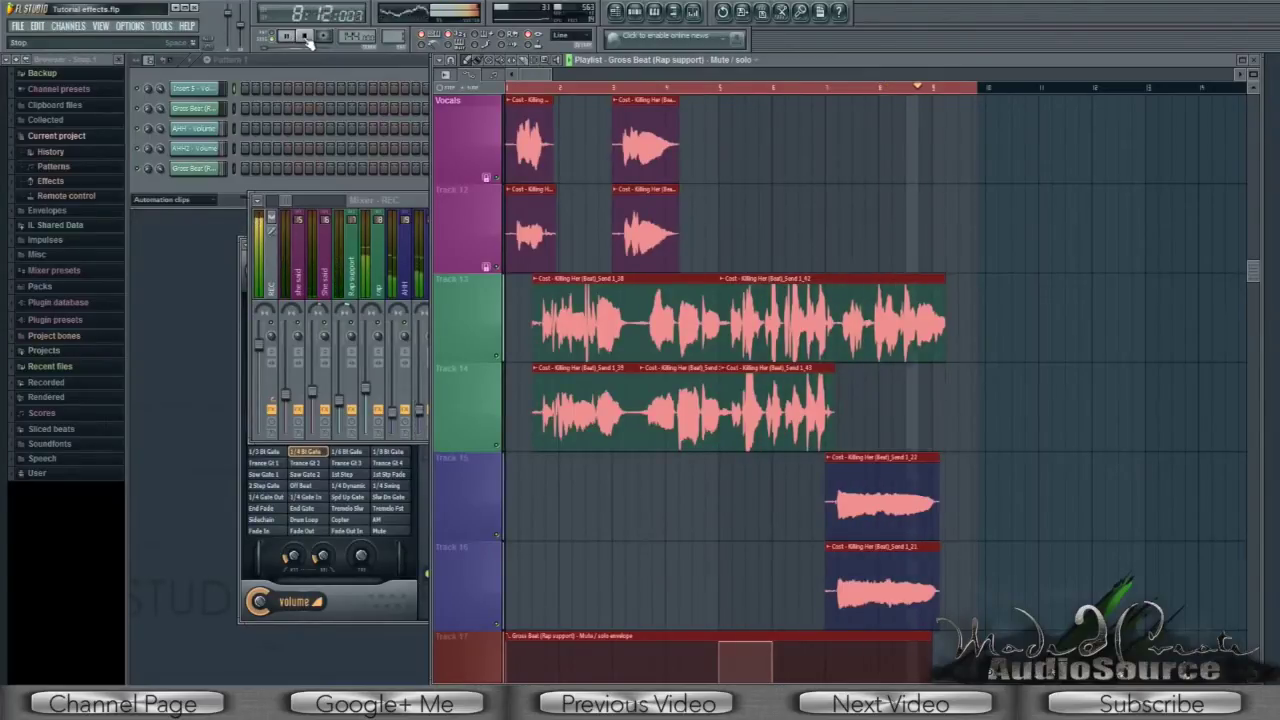
pyautogui.click(304, 36)
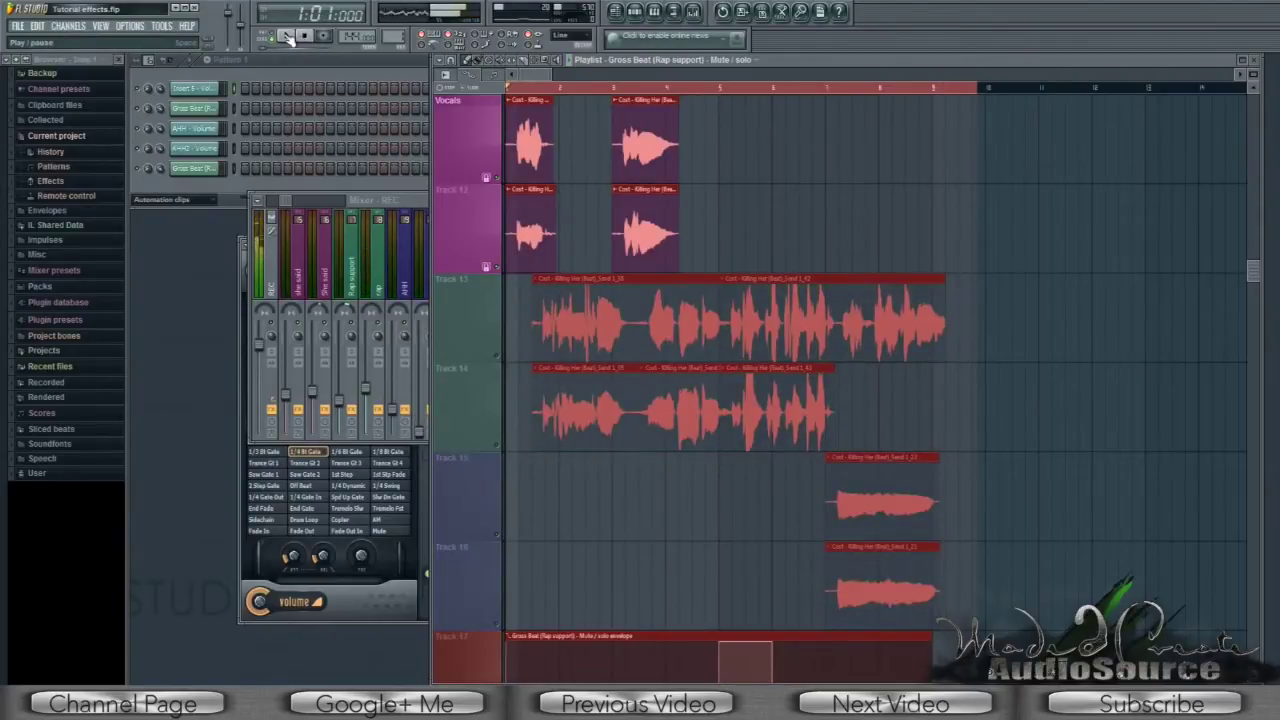
pyautogui.click(286, 37)
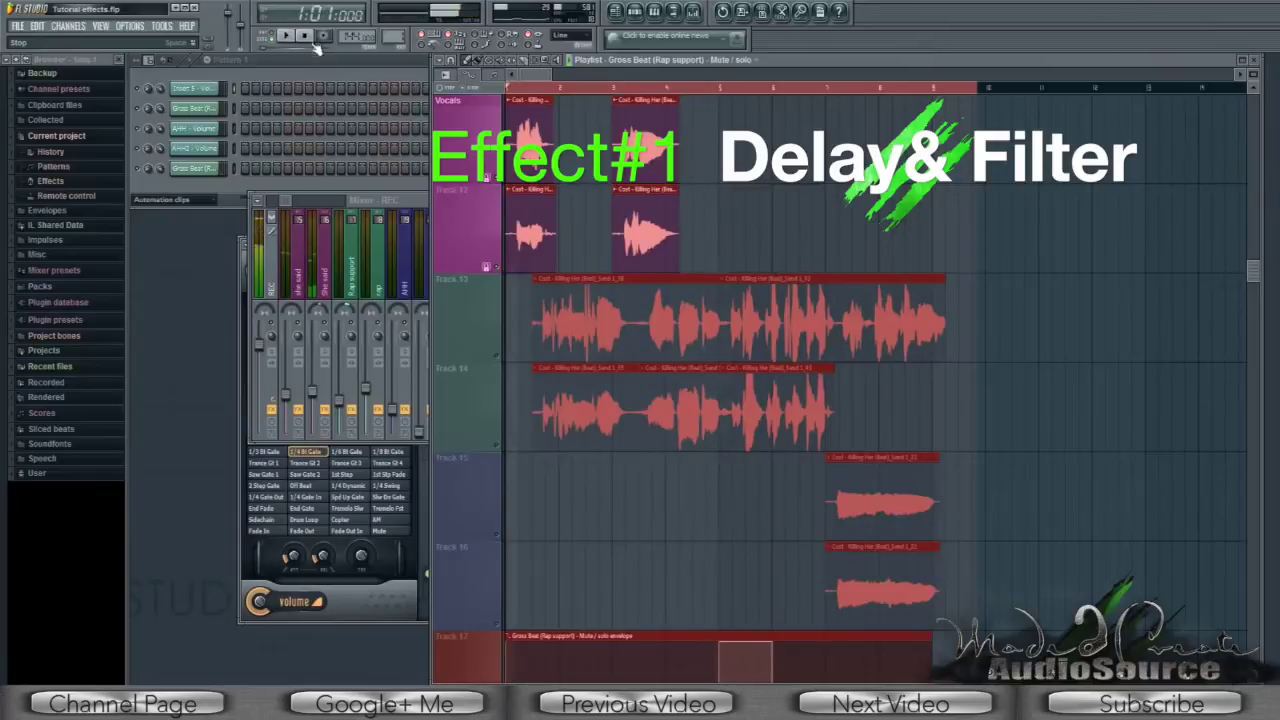
pyautogui.click(308, 38)
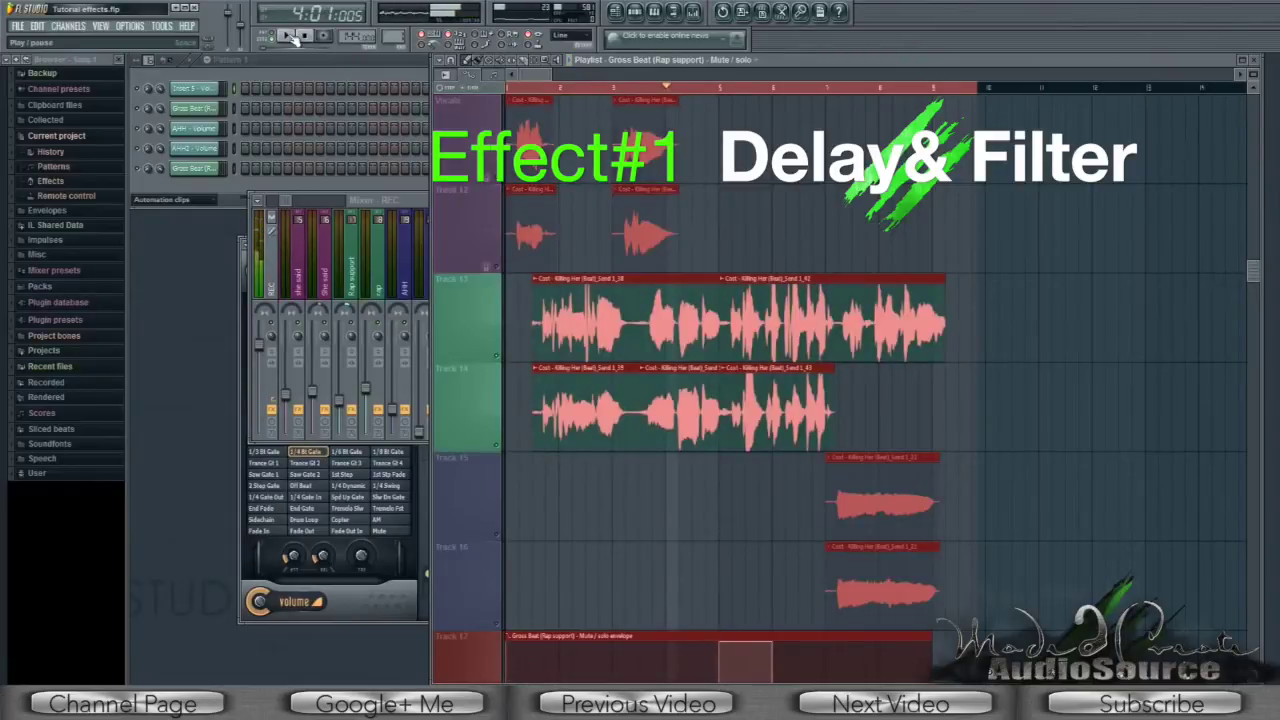
# - Play the soloed rap vocals on Tracks 13 and 14 around bars 4 to 6, and the soloed clips on Tracks 15 and 16 from bar 7
pyautogui.click(292, 37)
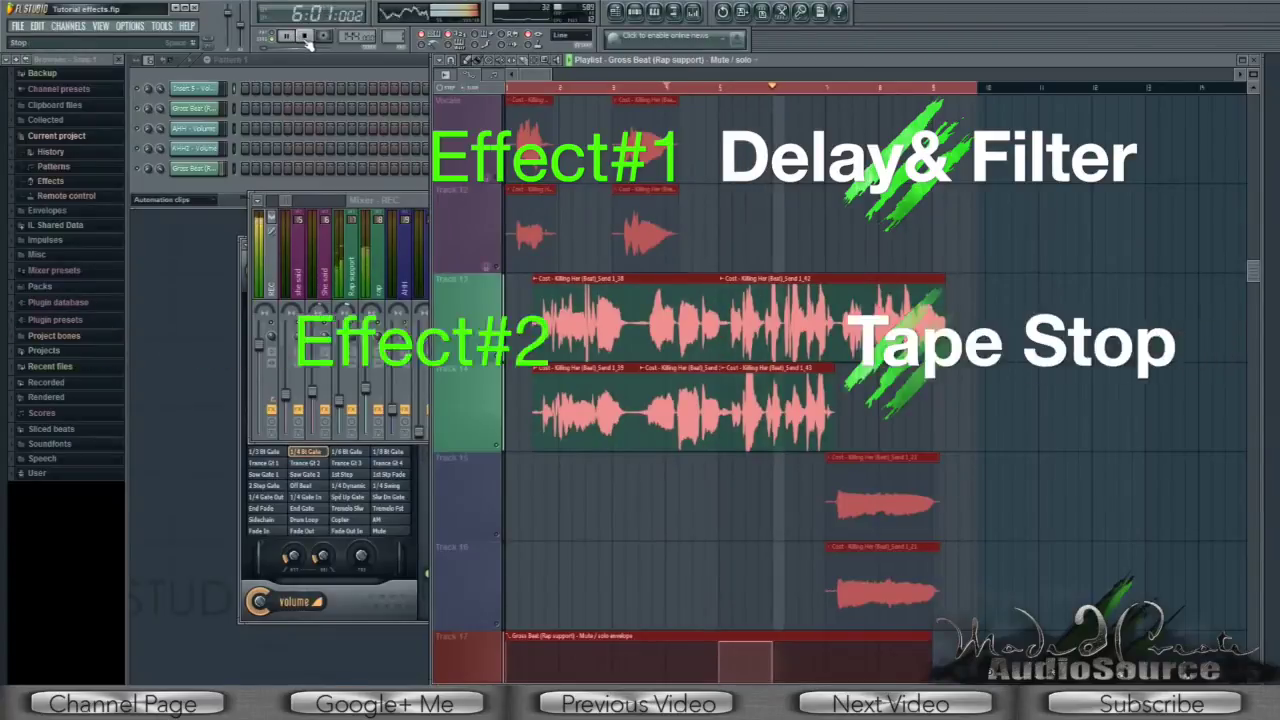
pyautogui.click(308, 38)
pyautogui.click(720, 88)
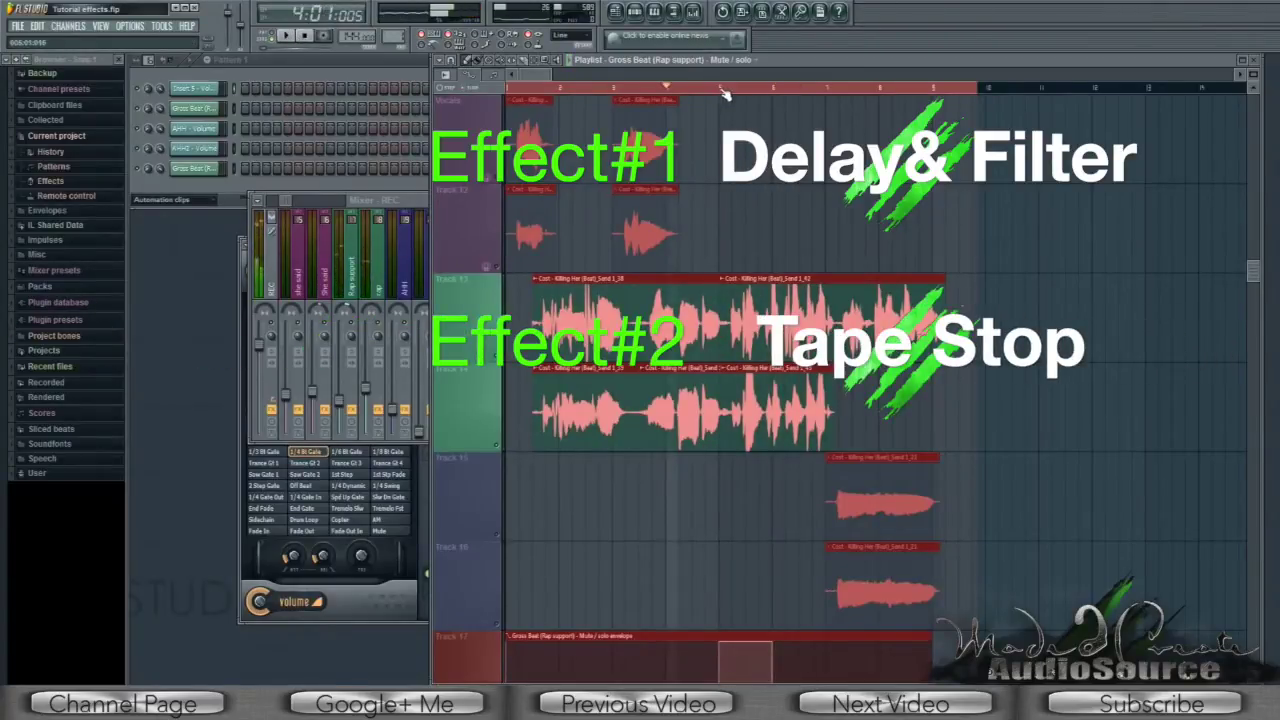
pyautogui.click(285, 37)
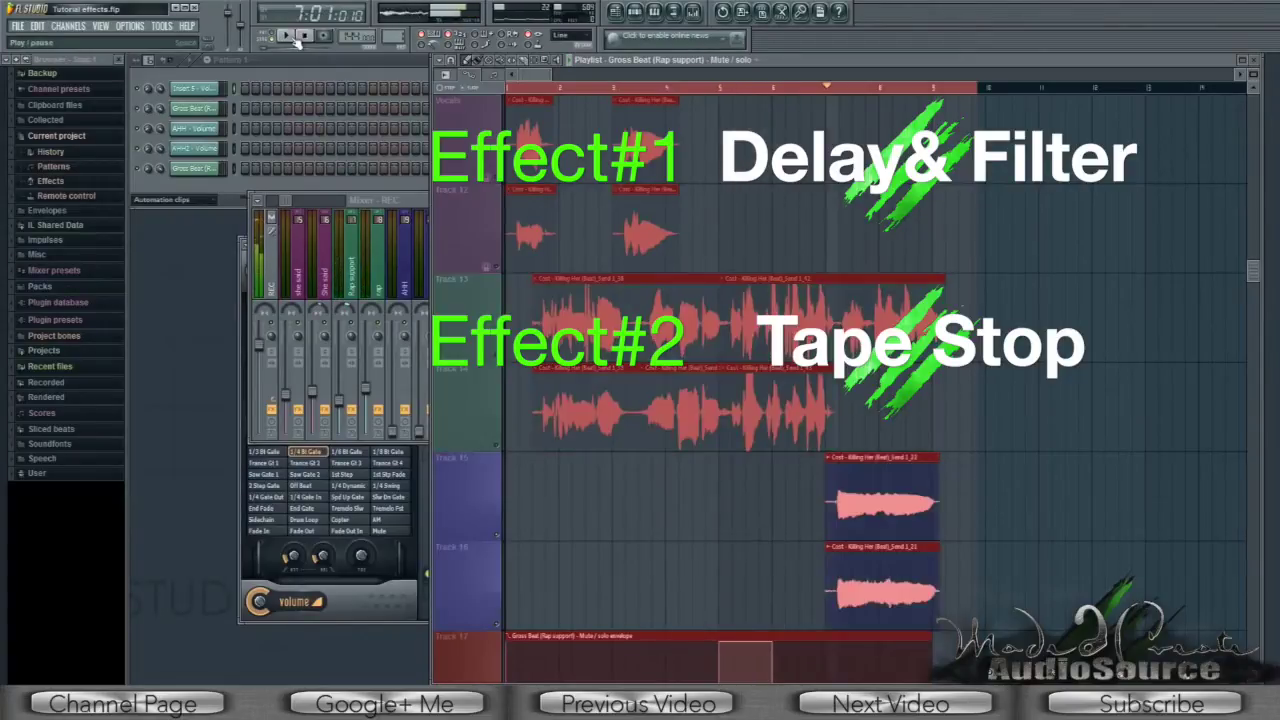
pyautogui.click(288, 37)
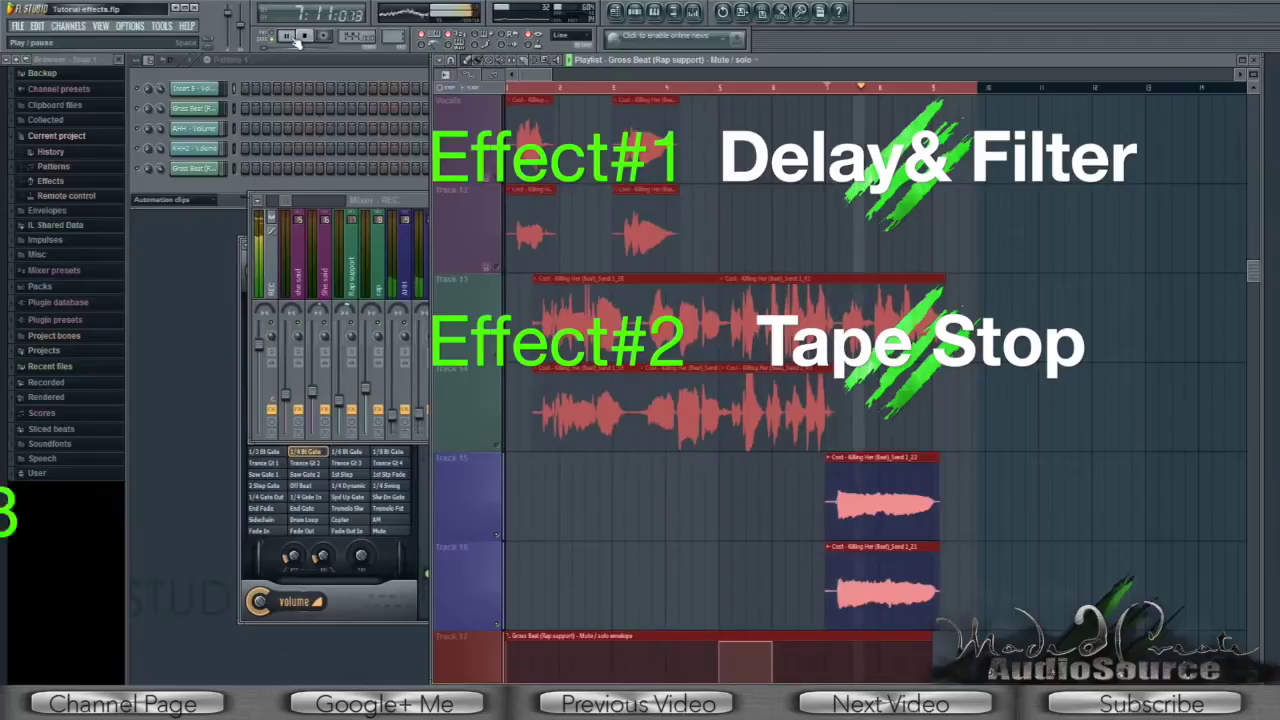
pyautogui.click(305, 37)
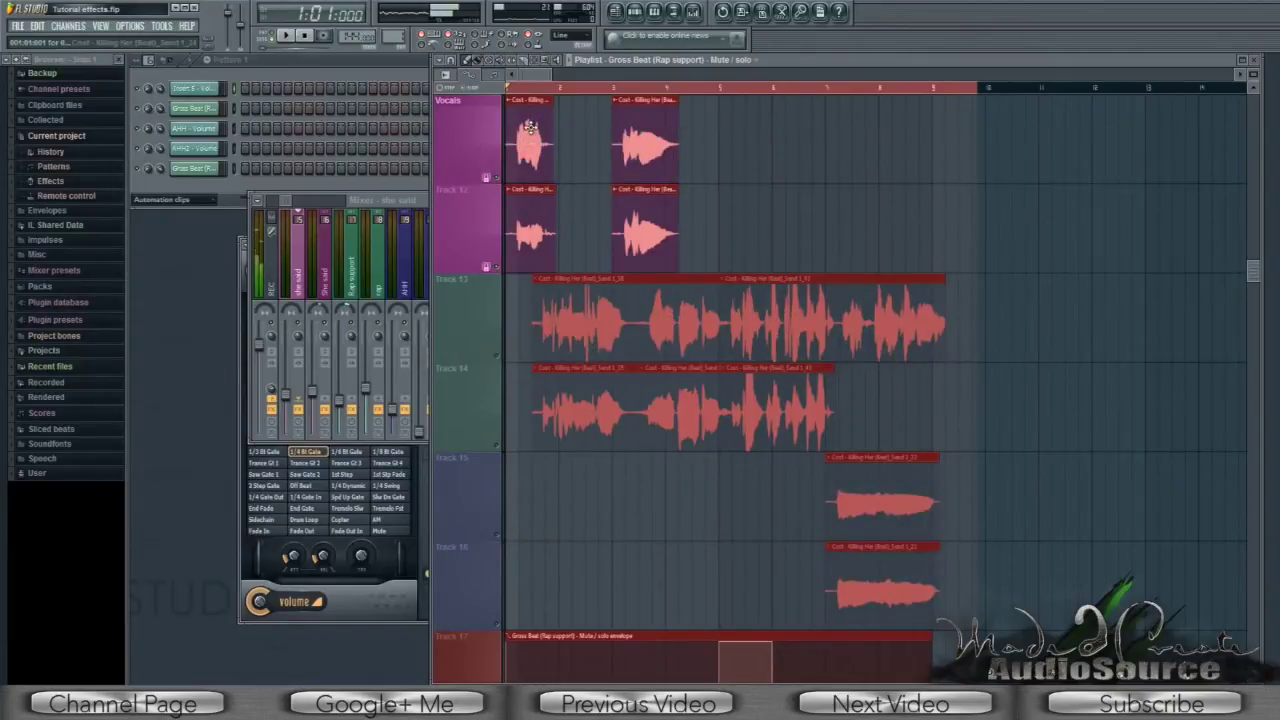
# - Bring up the mixer and compare the effect chains of the two "She said" channels, 15 and 16
pyautogui.press('F9')
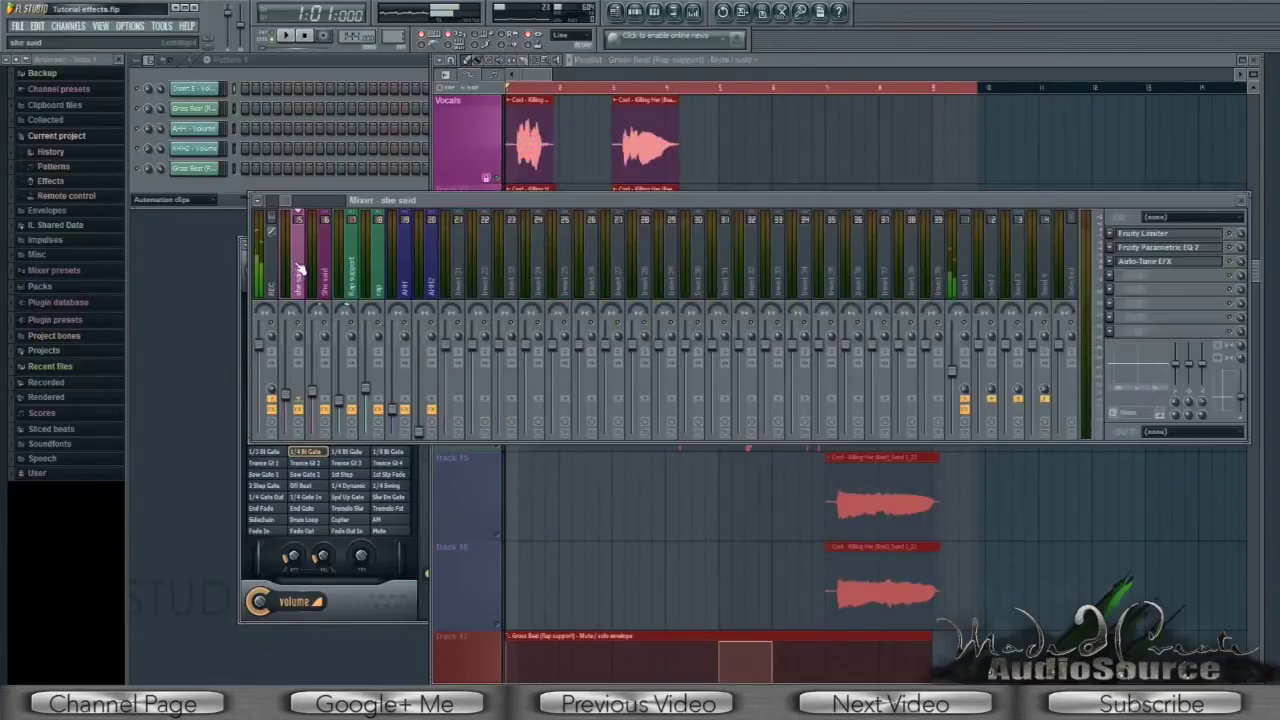
pyautogui.click(495, 144)
pyautogui.click(330, 258)
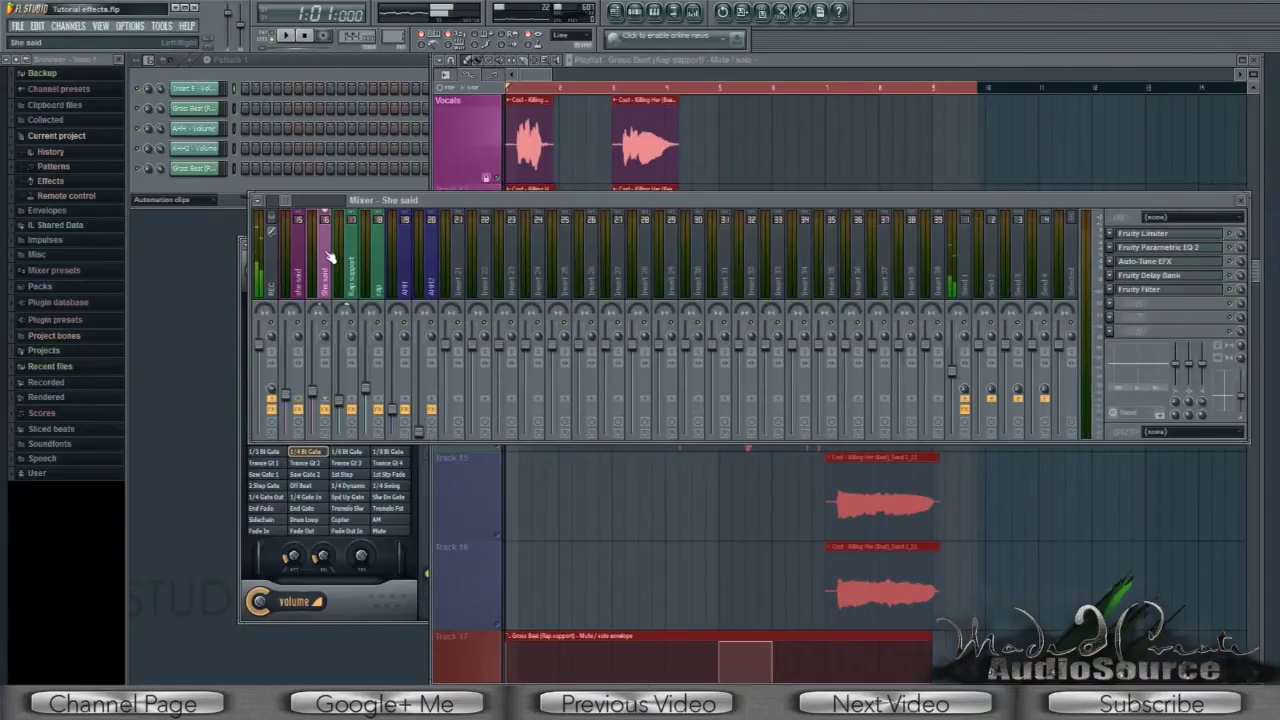
pyautogui.click(311, 271)
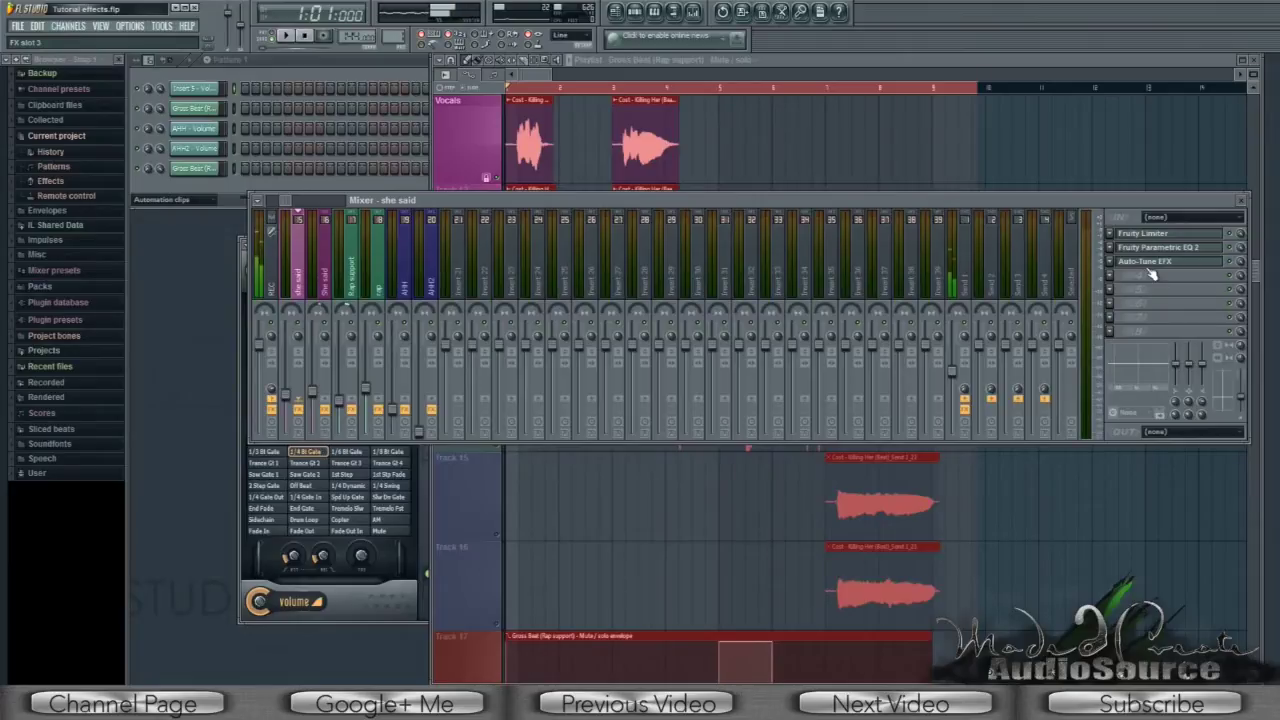
pyautogui.press('Right')
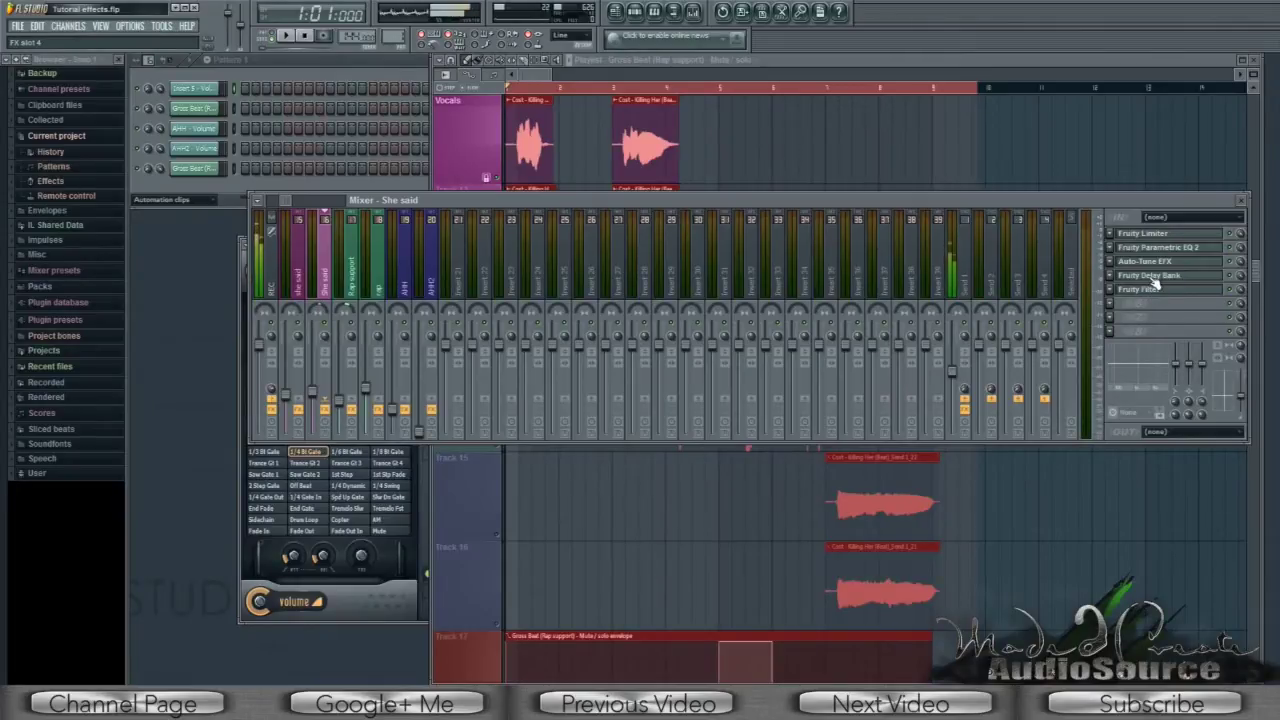
# - Open Fruity Delay Bank on "She said" channel 16 and bring up its preset options
pyautogui.click(1153, 281)
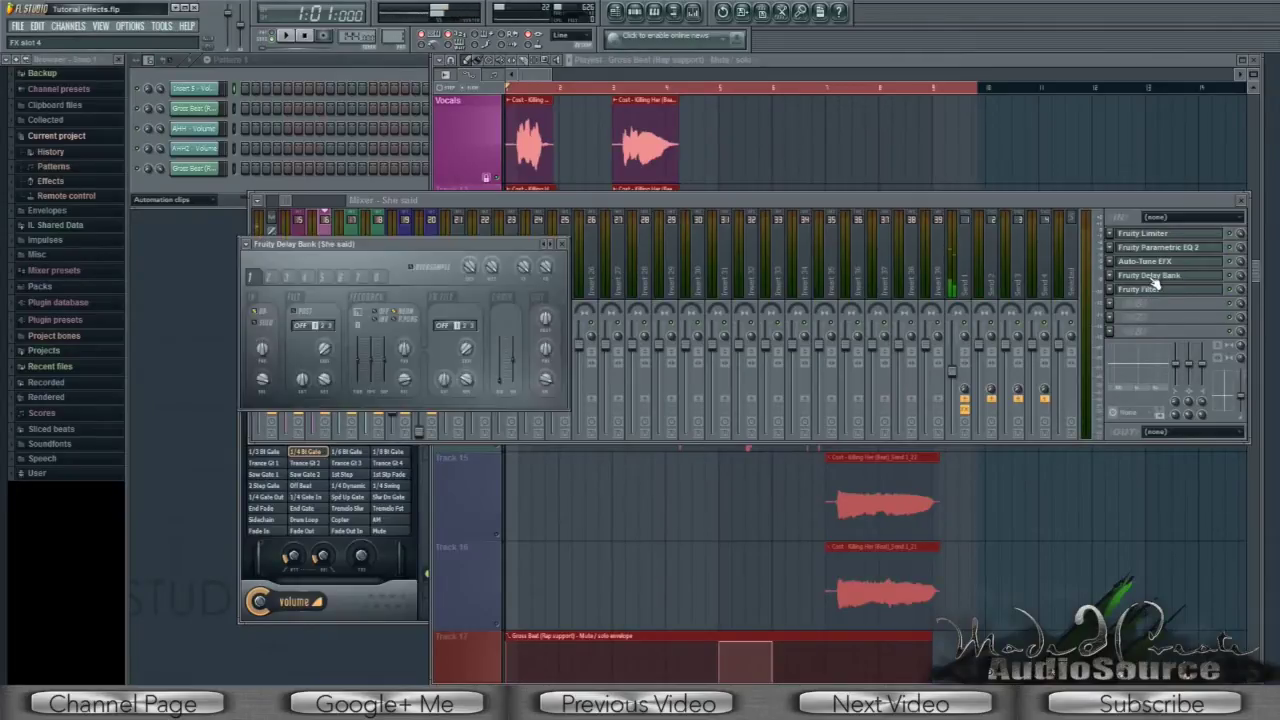
pyautogui.click(249, 247)
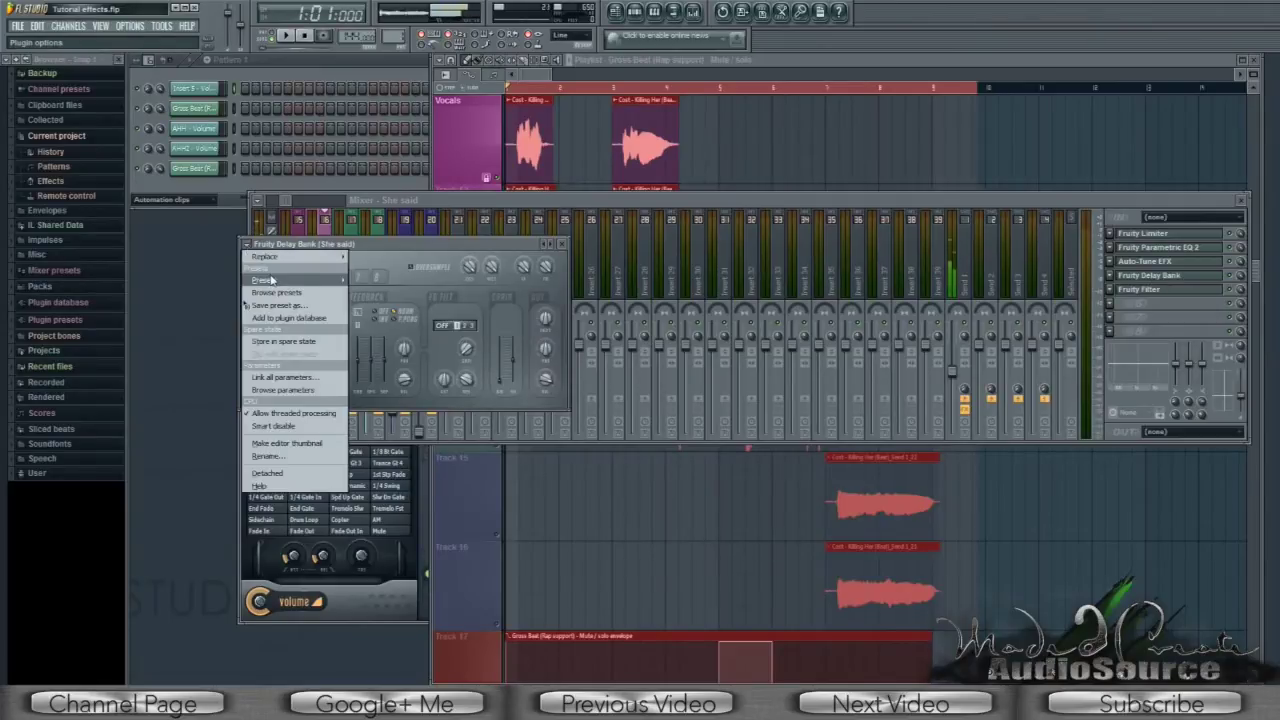
pyautogui.moveTo(278, 283)
# - Set the Delay Bank's feedback time to 13:00 and play back the vocal to audition the echo
pyautogui.click(363, 380)
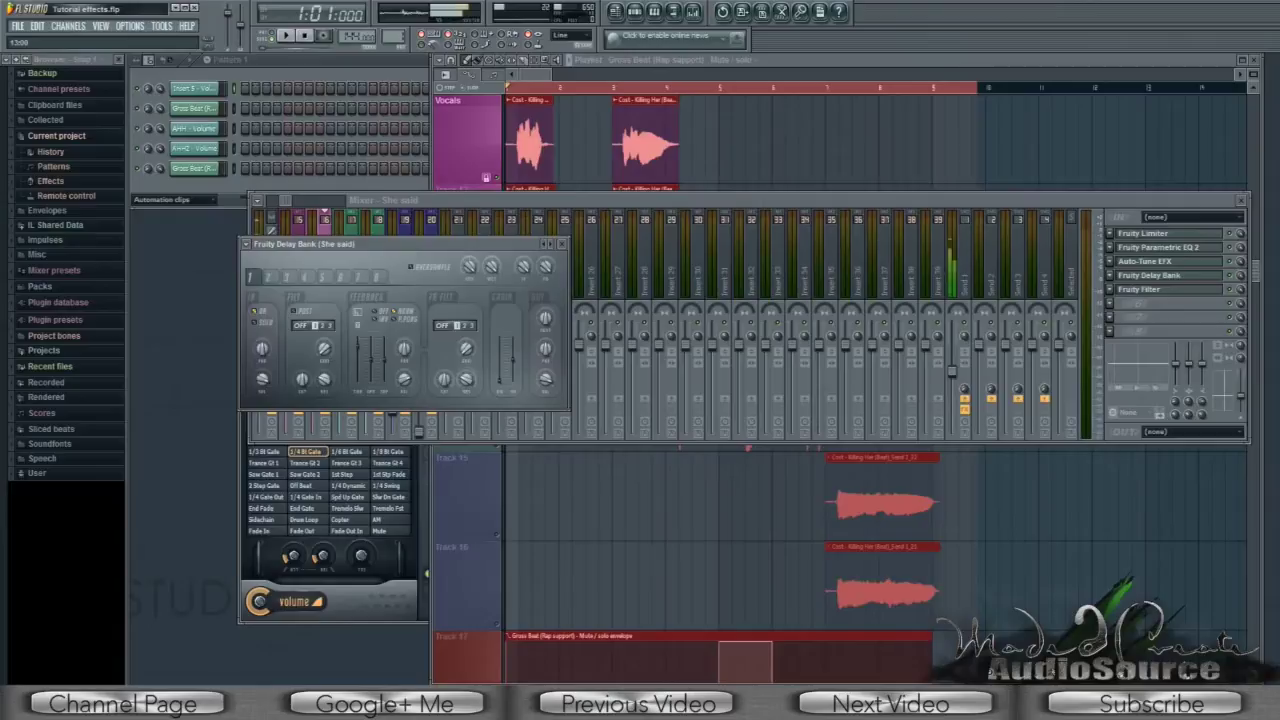
pyautogui.click(286, 36)
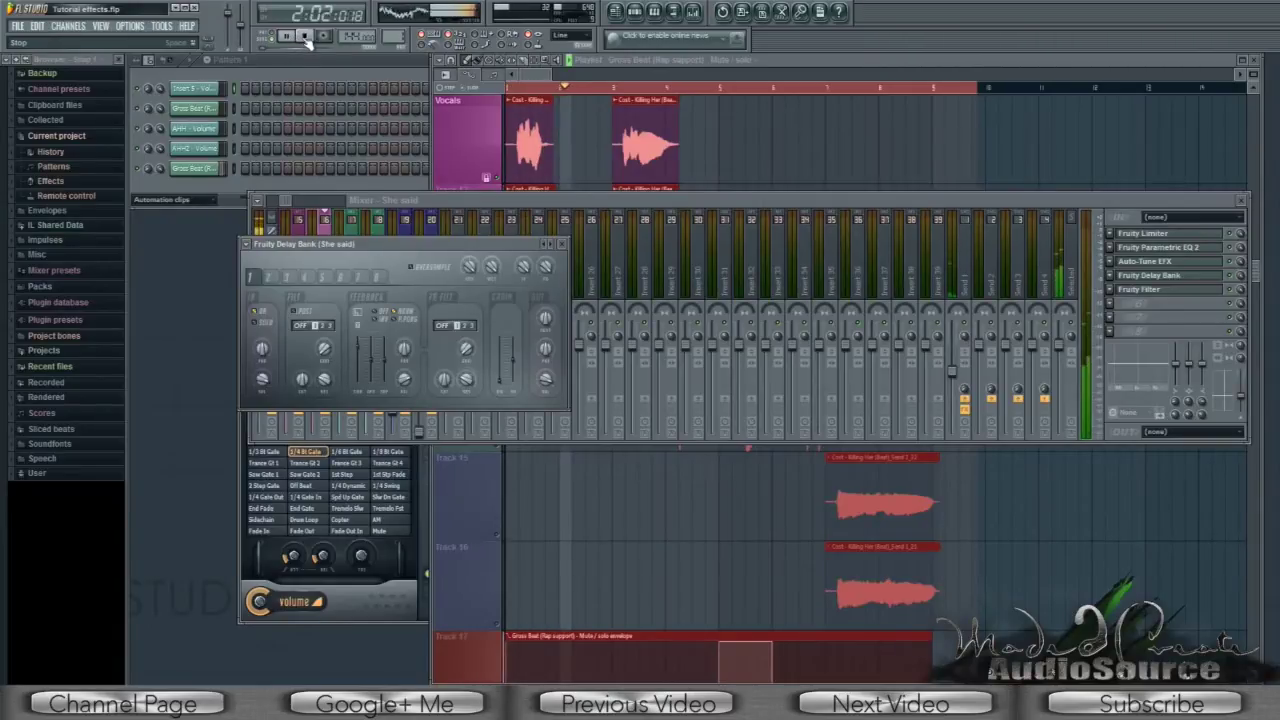
pyautogui.click(305, 37)
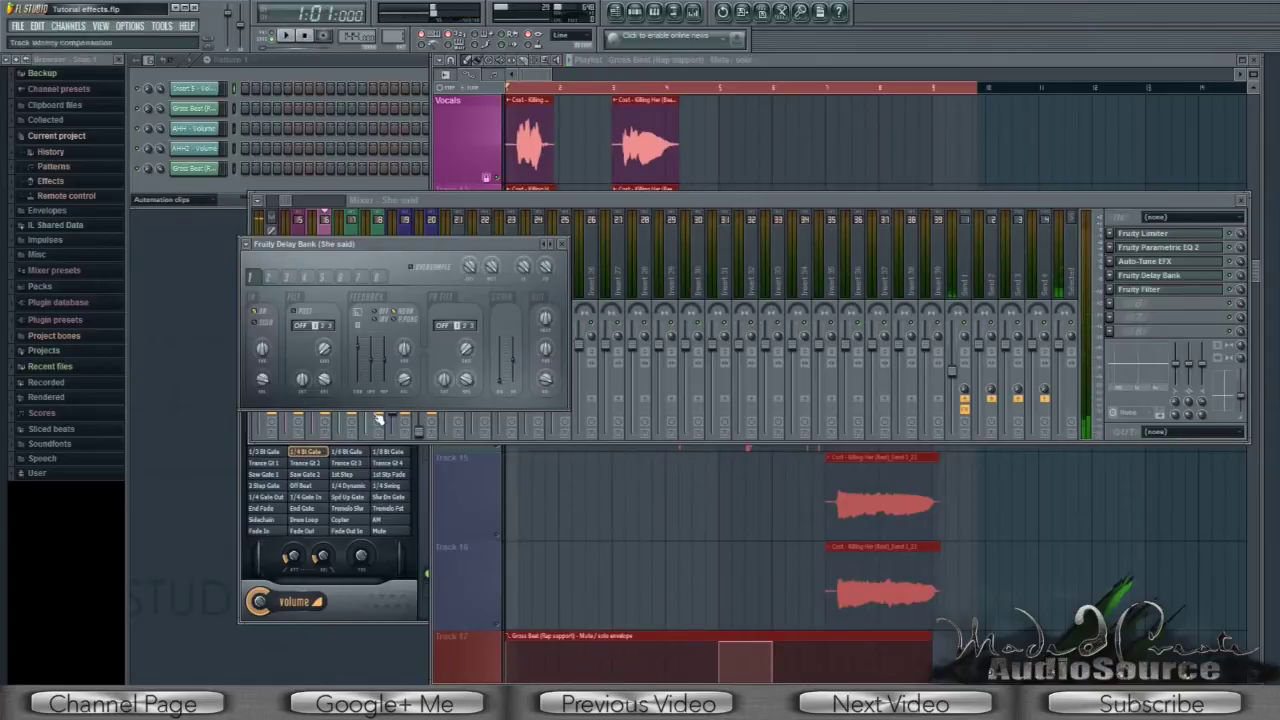
# - Reduce the Delay Bank's feedback time to its minimum and play back the vocal for comparison
pyautogui.moveTo(363, 352); pyautogui.dragTo(363, 348)
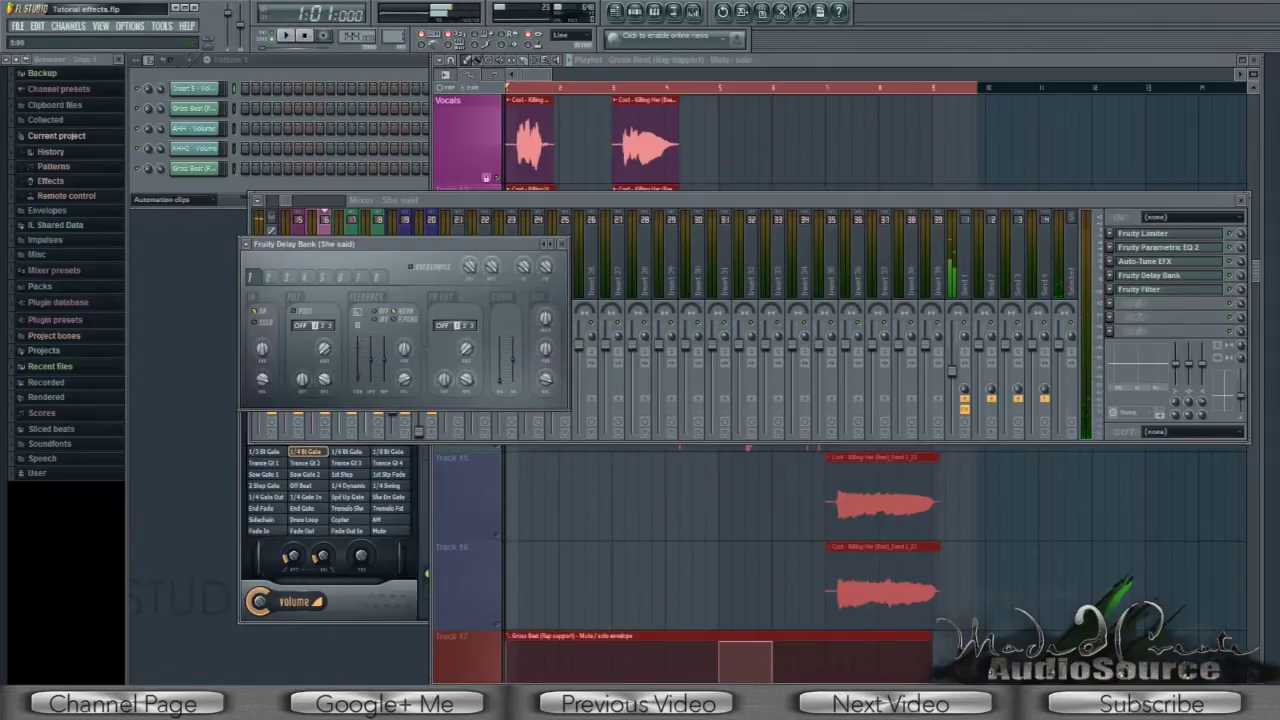
pyautogui.click(287, 37)
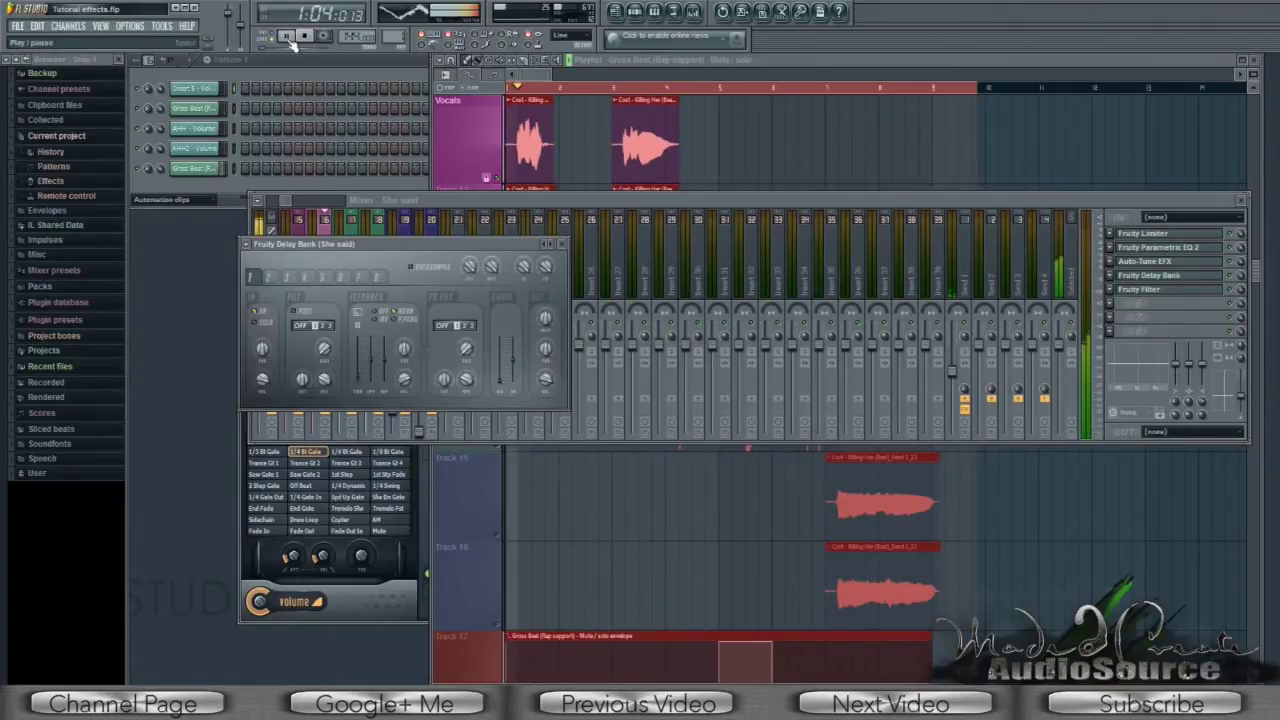
pyautogui.click(305, 37)
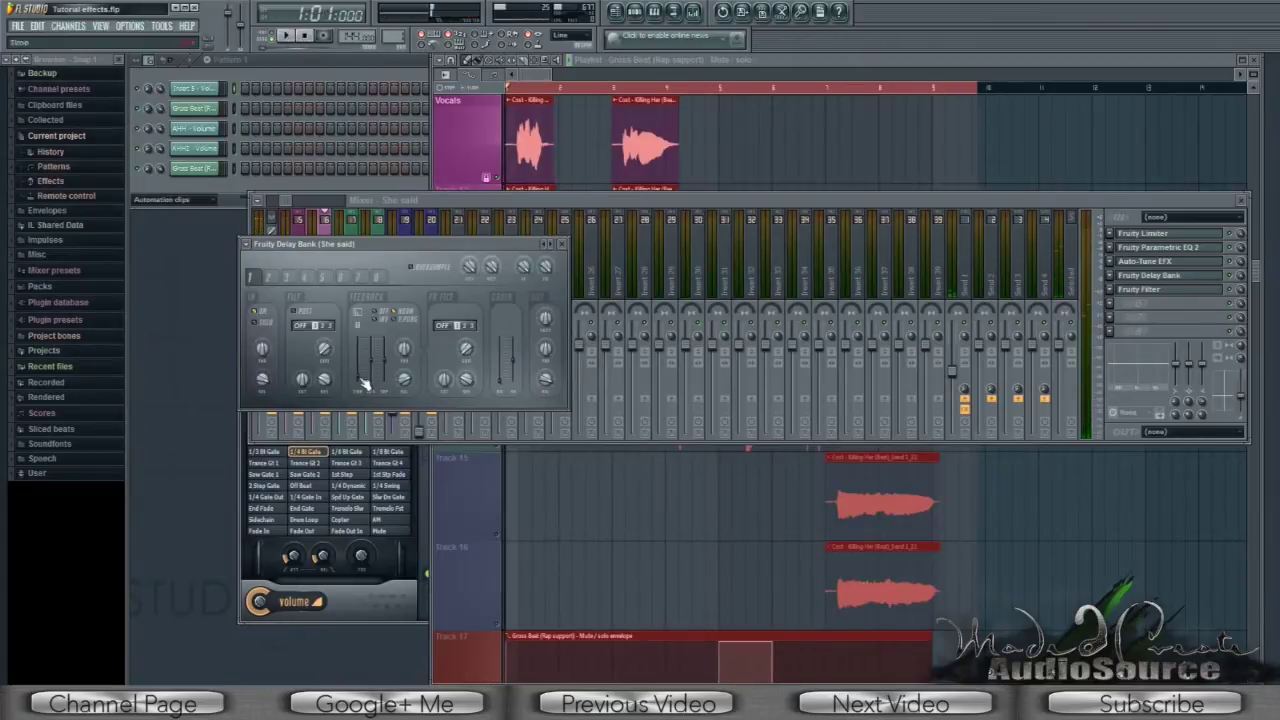
# - Raise the Delay Bank's feedback time again and audition the delayed vocal
pyautogui.moveTo(363, 383); pyautogui.dragTo(363, 380)
pyautogui.moveTo(363, 380); pyautogui.dragTo(366, 365)
pyautogui.click(288, 37)
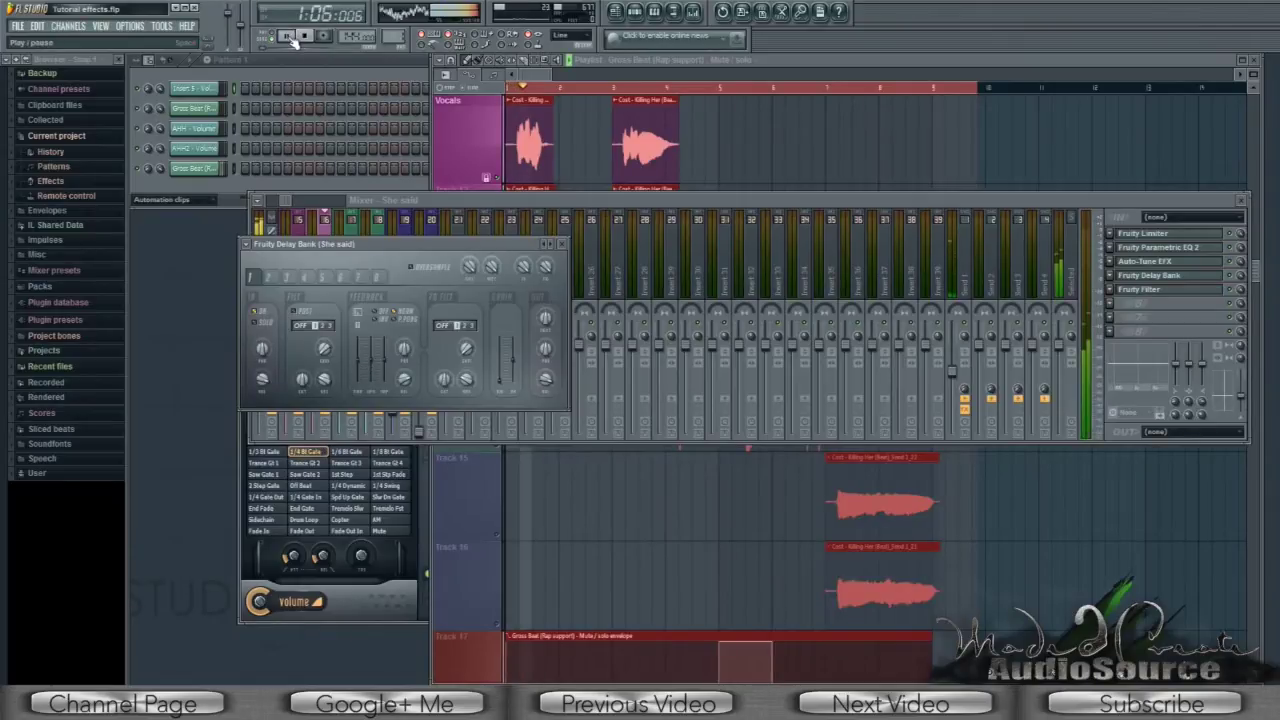
pyautogui.click(308, 37)
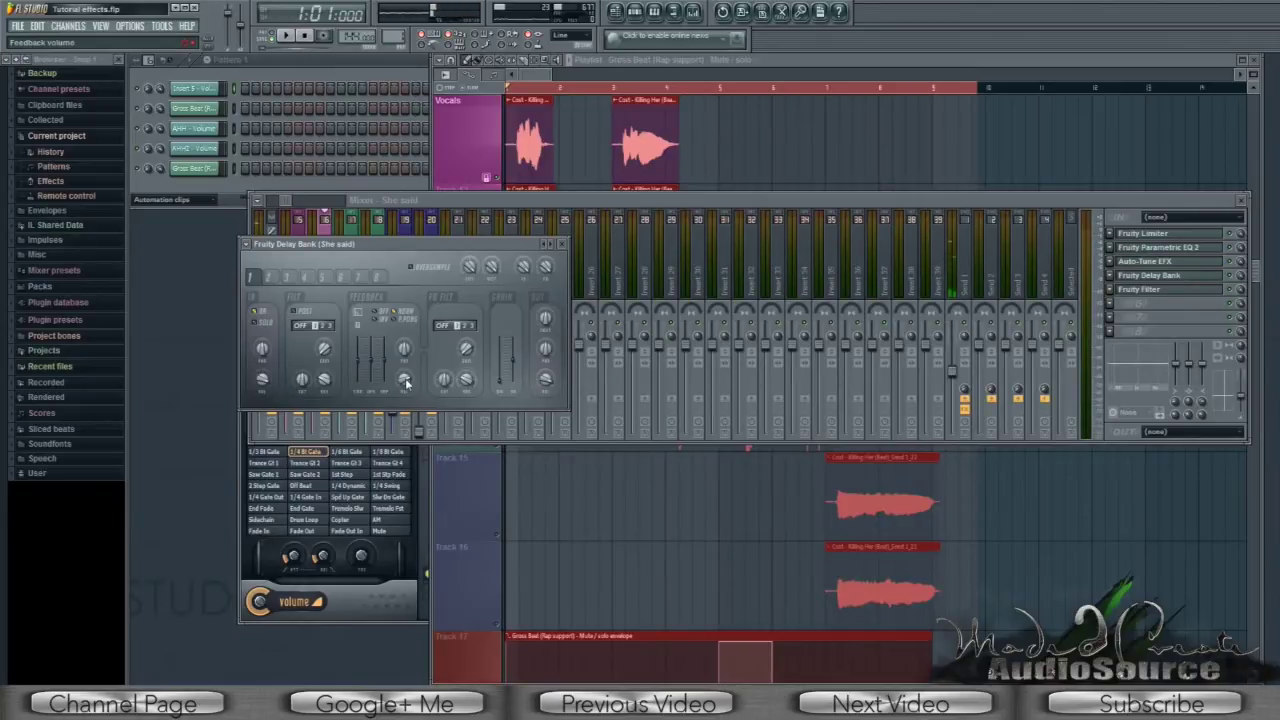
# - Set the Delay Bank's feedback volume to 83% and play back the vocal
pyautogui.click(404, 379)
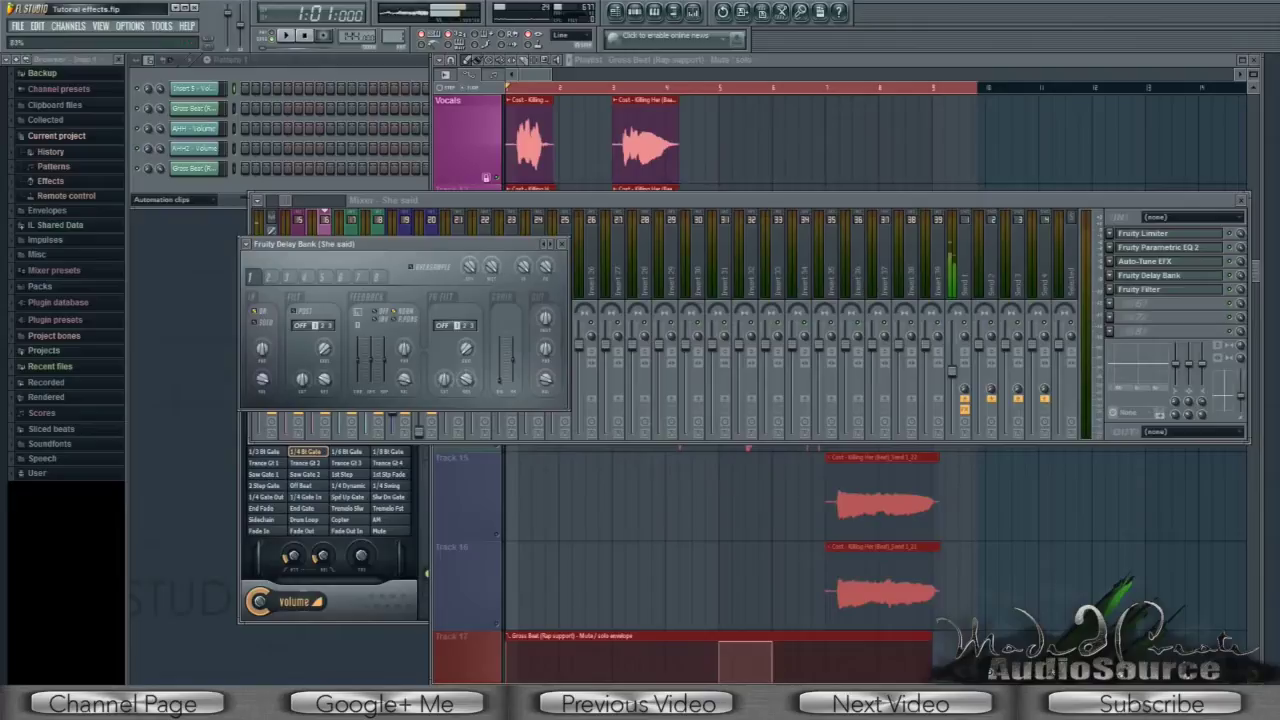
pyautogui.click(286, 36)
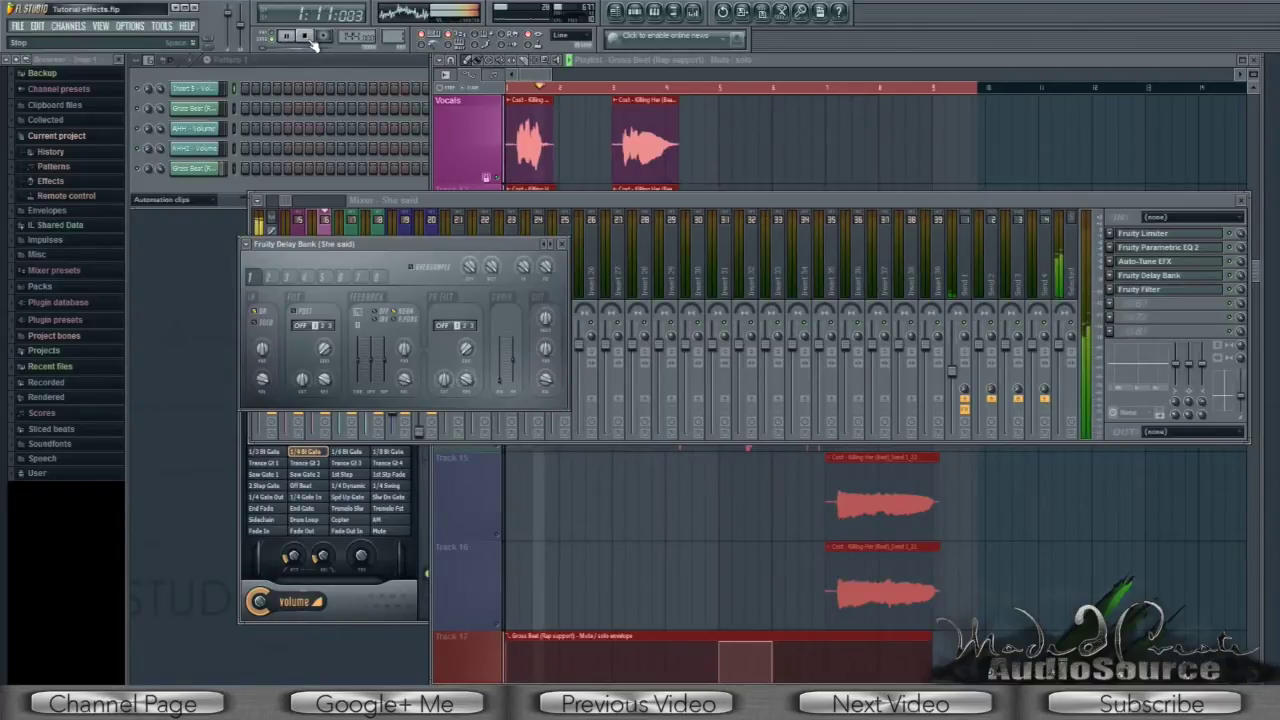
pyautogui.click(306, 38)
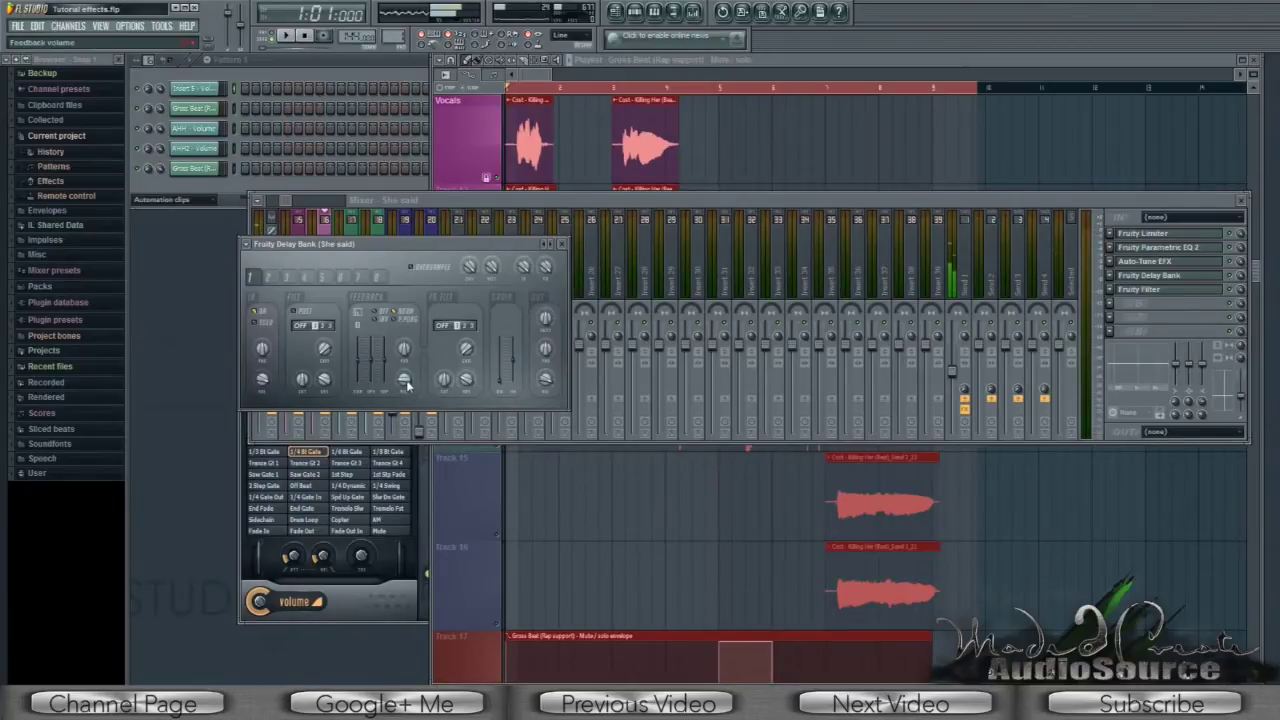
# - Readjust the Delay Bank's feedback volume and audition the repeats on the vocal
pyautogui.moveTo(404, 378); pyautogui.dragTo(404, 364)
pyautogui.click(285, 35)
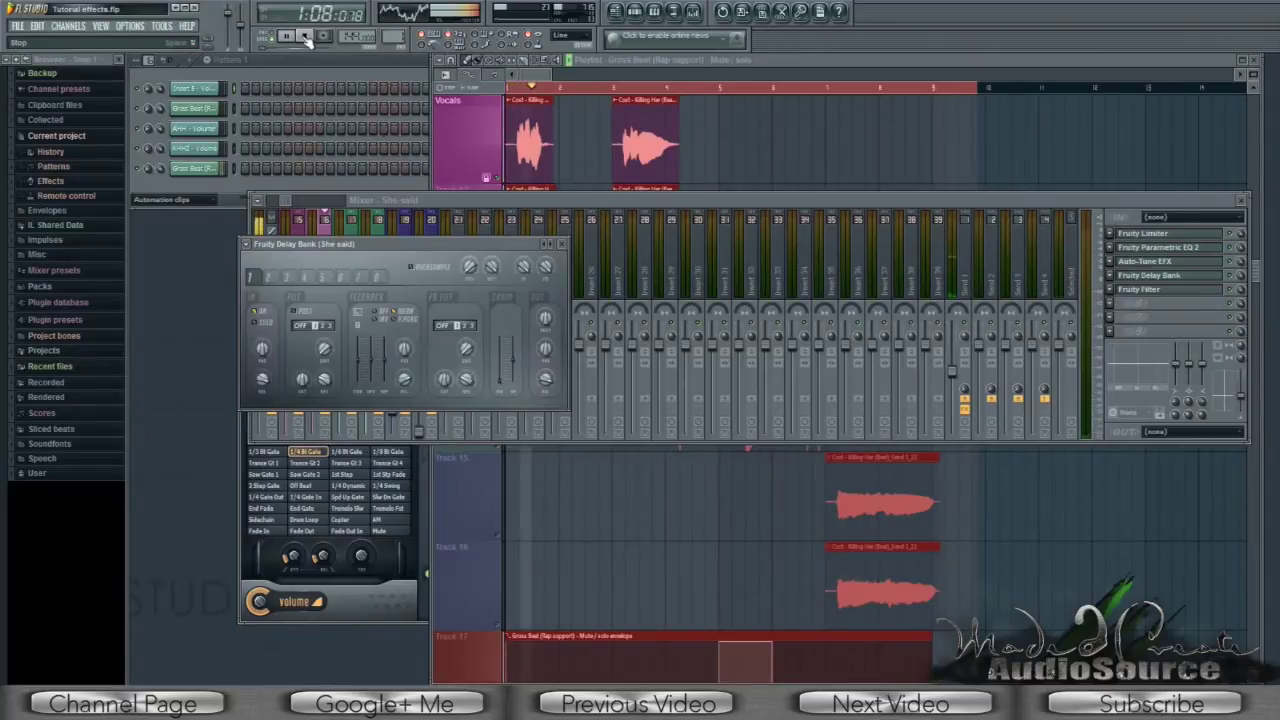
pyautogui.click(305, 37)
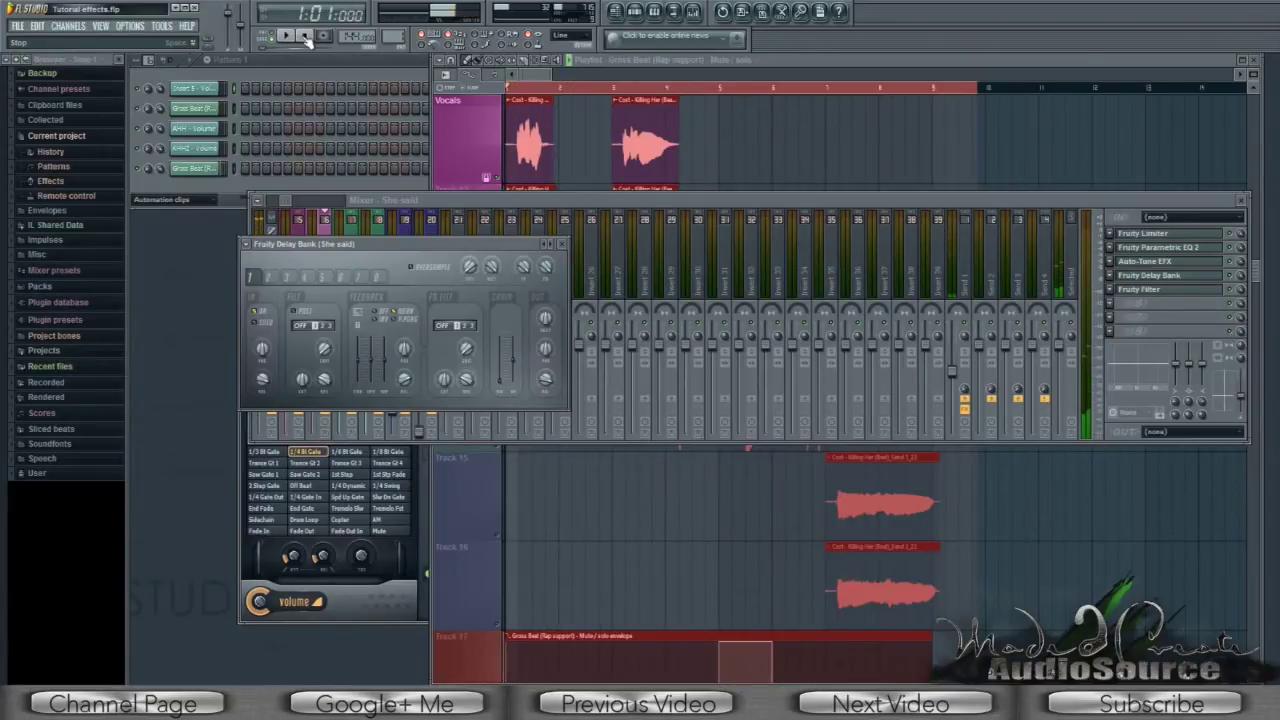
# - Adjust the second global level knob of Fruity Delay Bank while auditioning the vocal, and close the plugin
pyautogui.moveTo(491, 268); pyautogui.dragTo(491, 240)
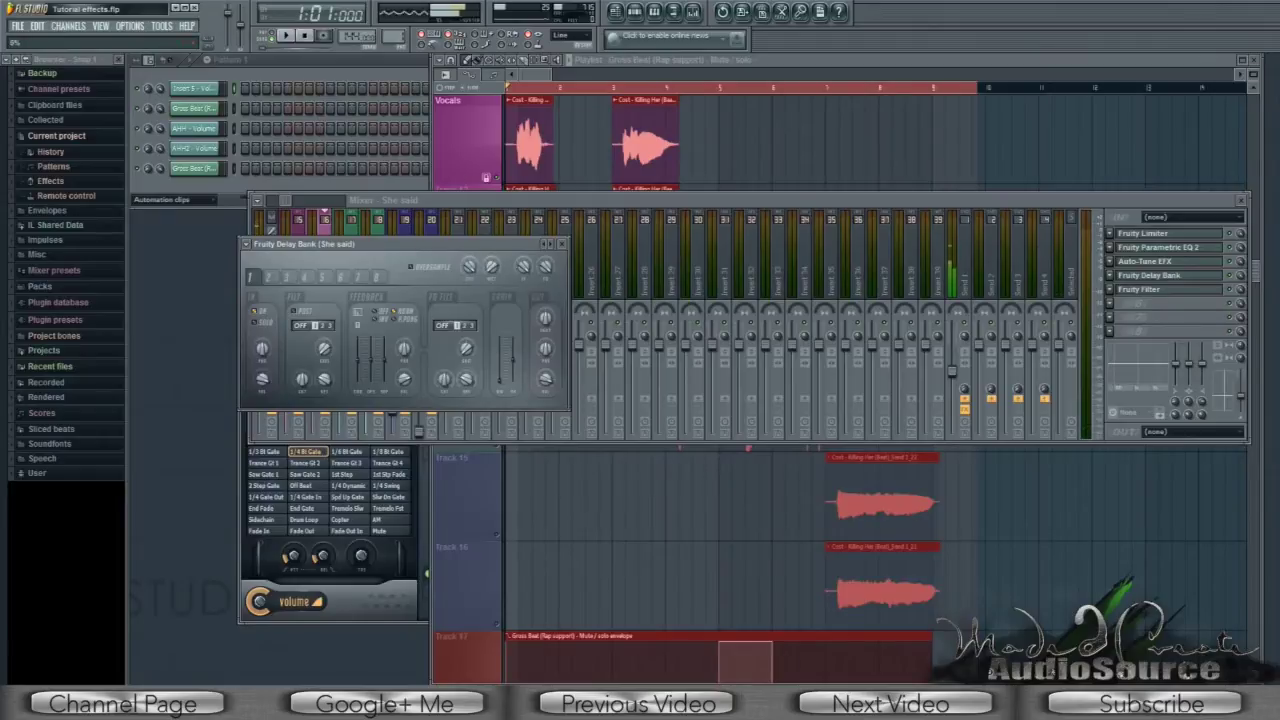
pyautogui.click(287, 37)
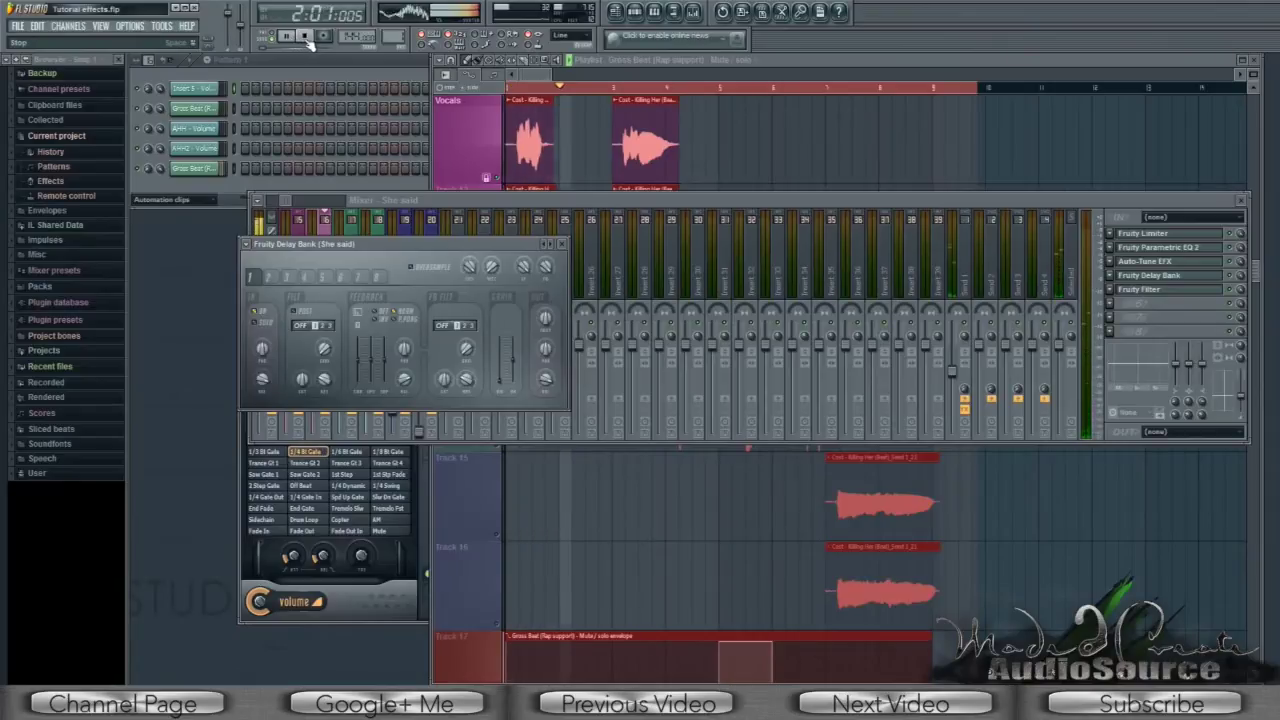
pyautogui.click(305, 37)
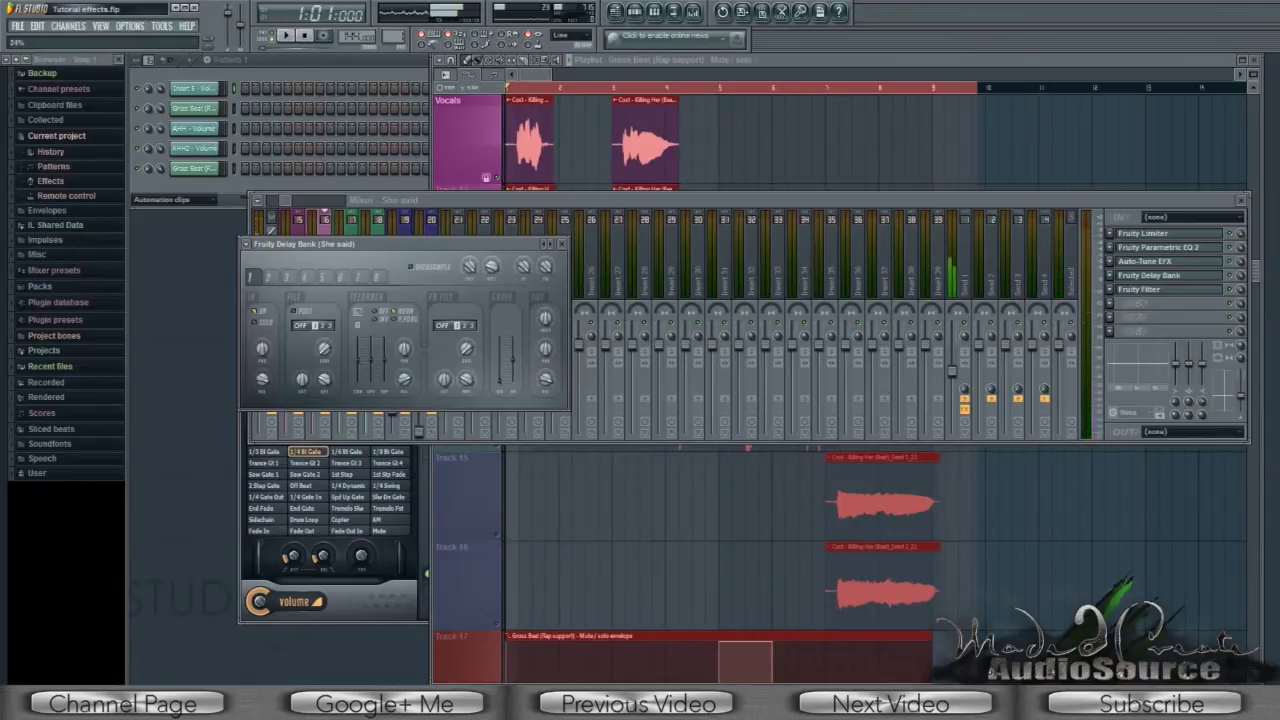
pyautogui.moveTo(491, 266); pyautogui.dragTo(491, 256)
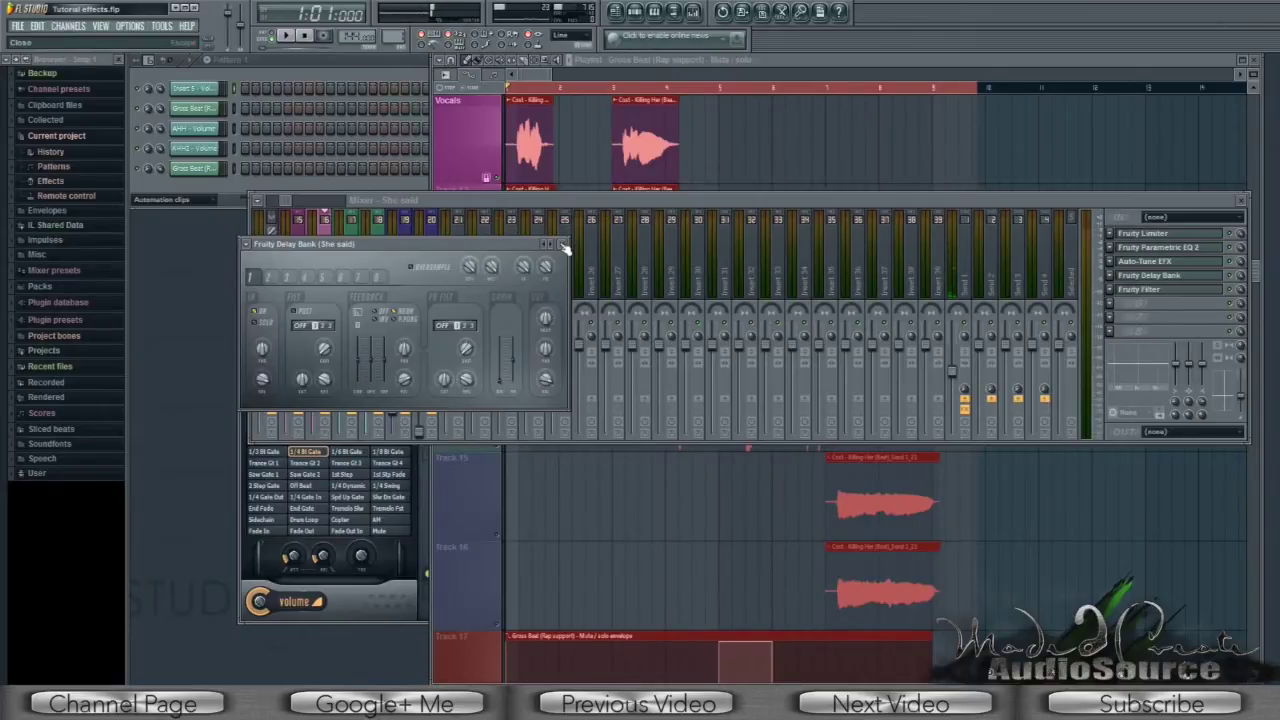
pyautogui.click(563, 247)
# - Open Fruity Filter on the "She said" channel to examine its cutoff, resonance and high pass settings, and close it
pyautogui.click(1151, 292)
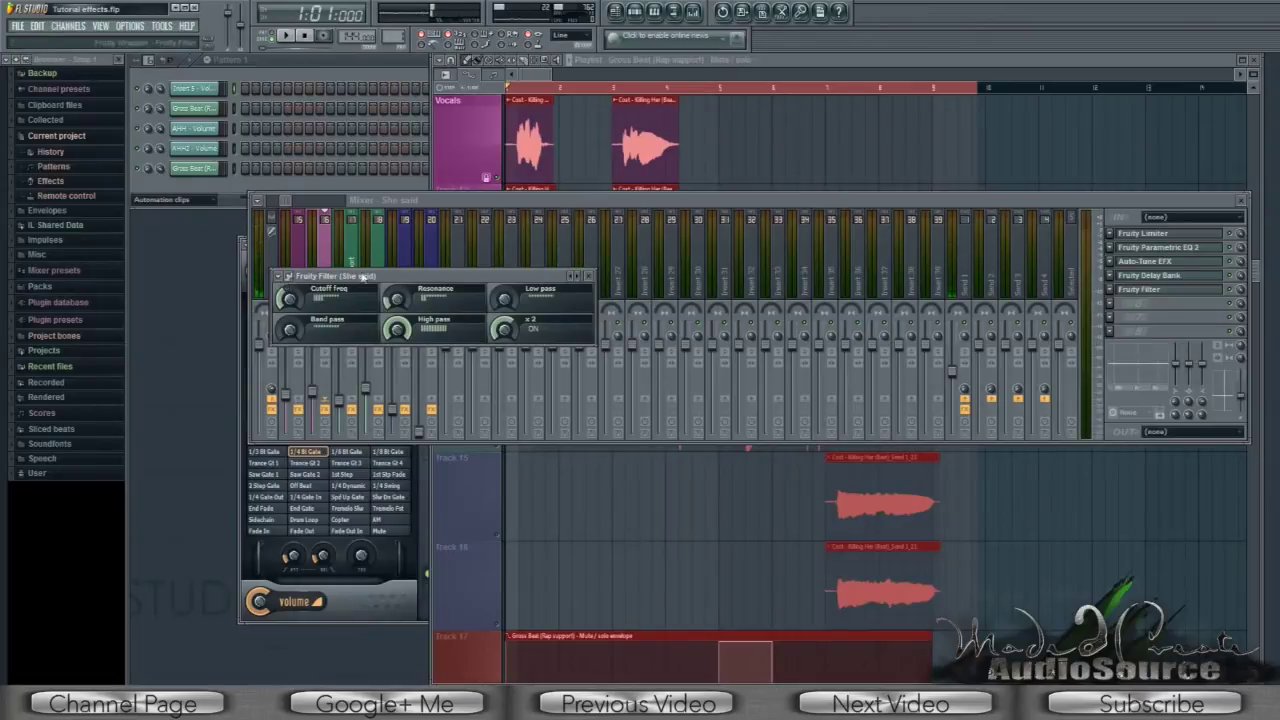
pyautogui.click(1237, 297)
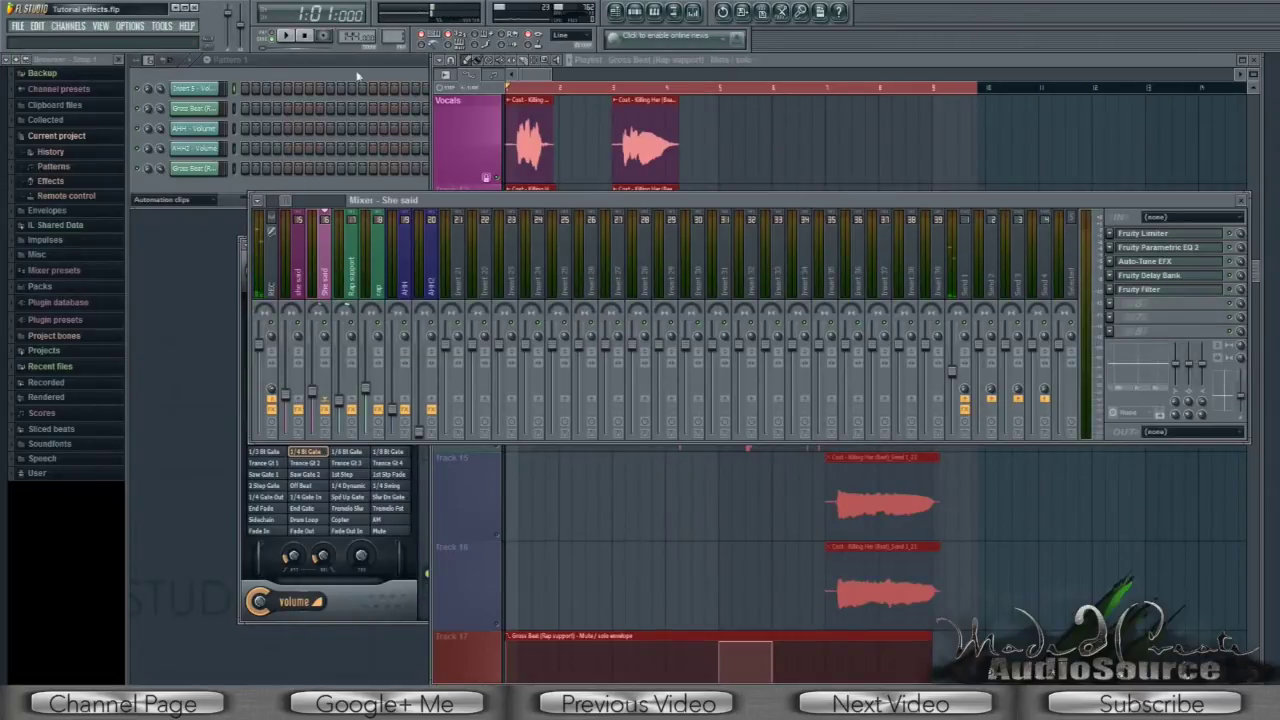
pyautogui.click(310, 47)
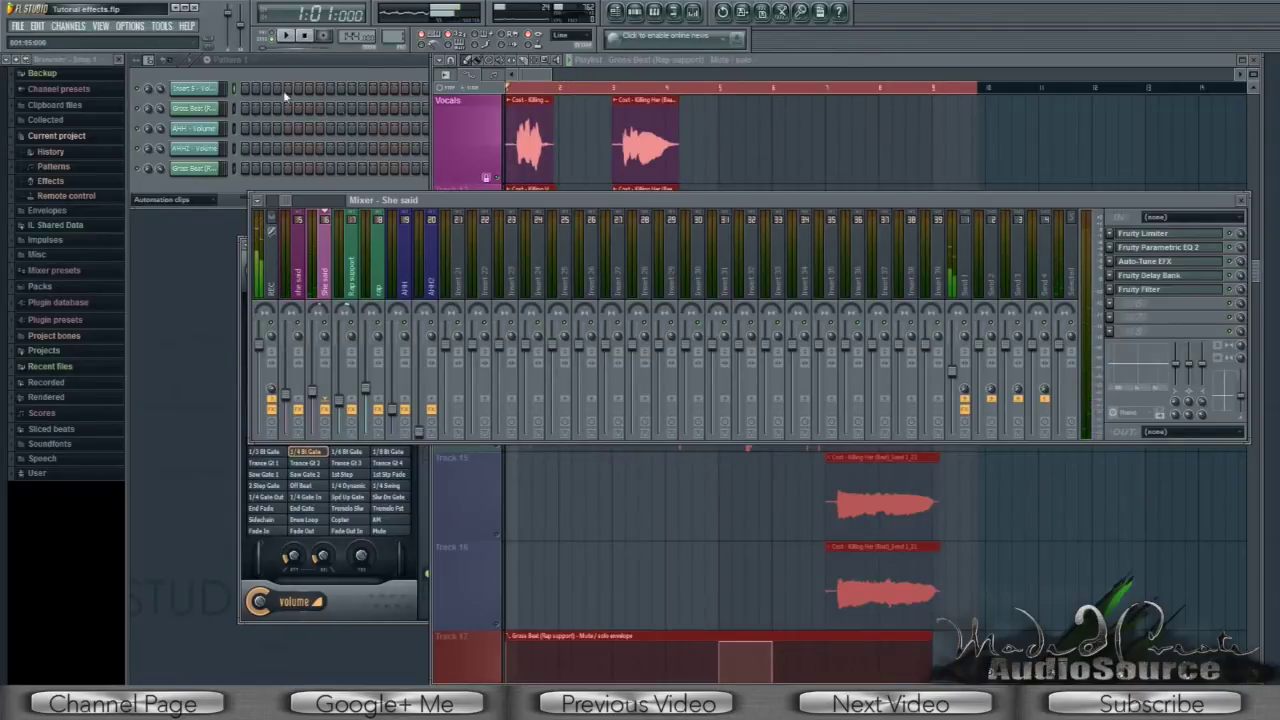
# - Play back the vocal, and load the Default preset in Fruity Filter on the "She said" channel
pyautogui.click(286, 36)
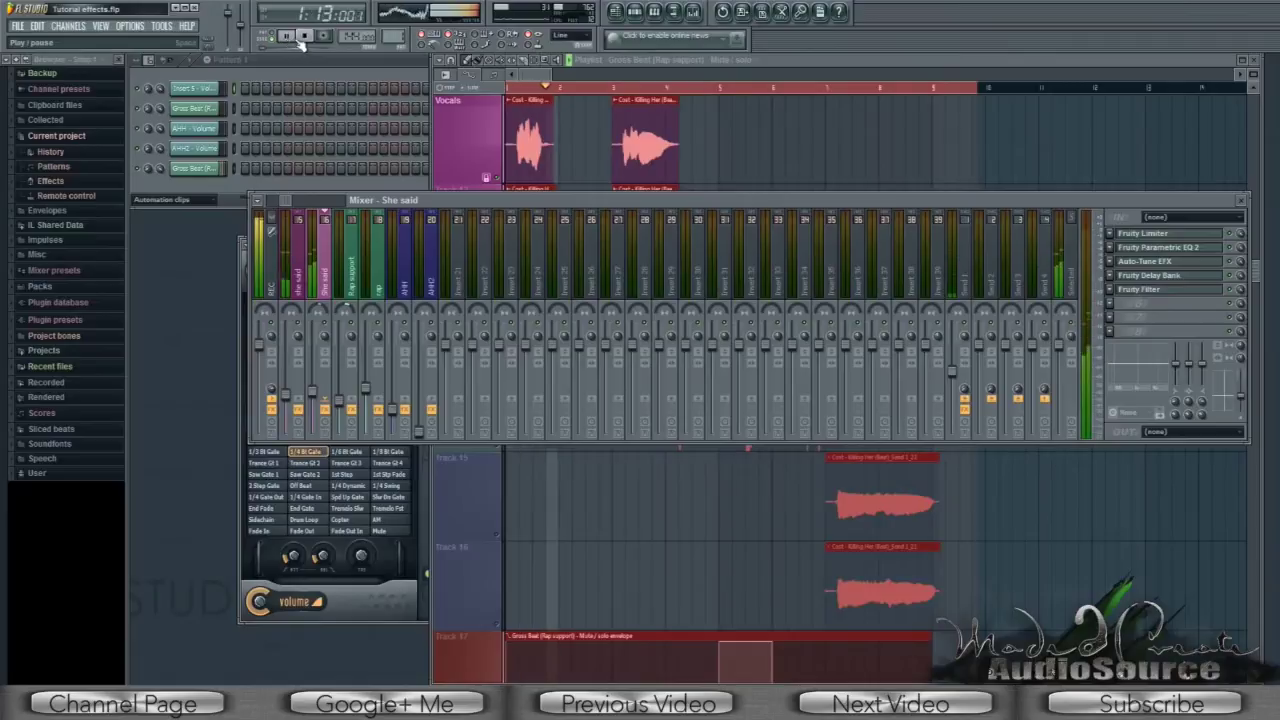
pyautogui.click(307, 37)
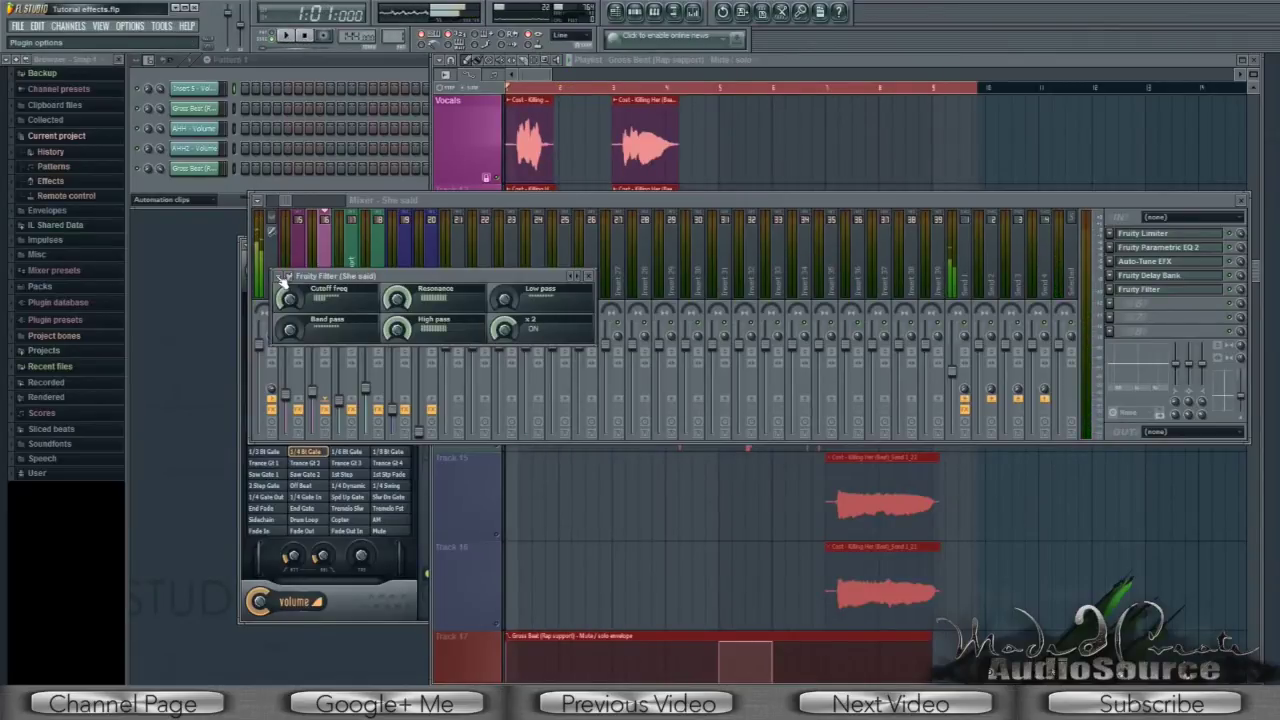
pyautogui.click(287, 278)
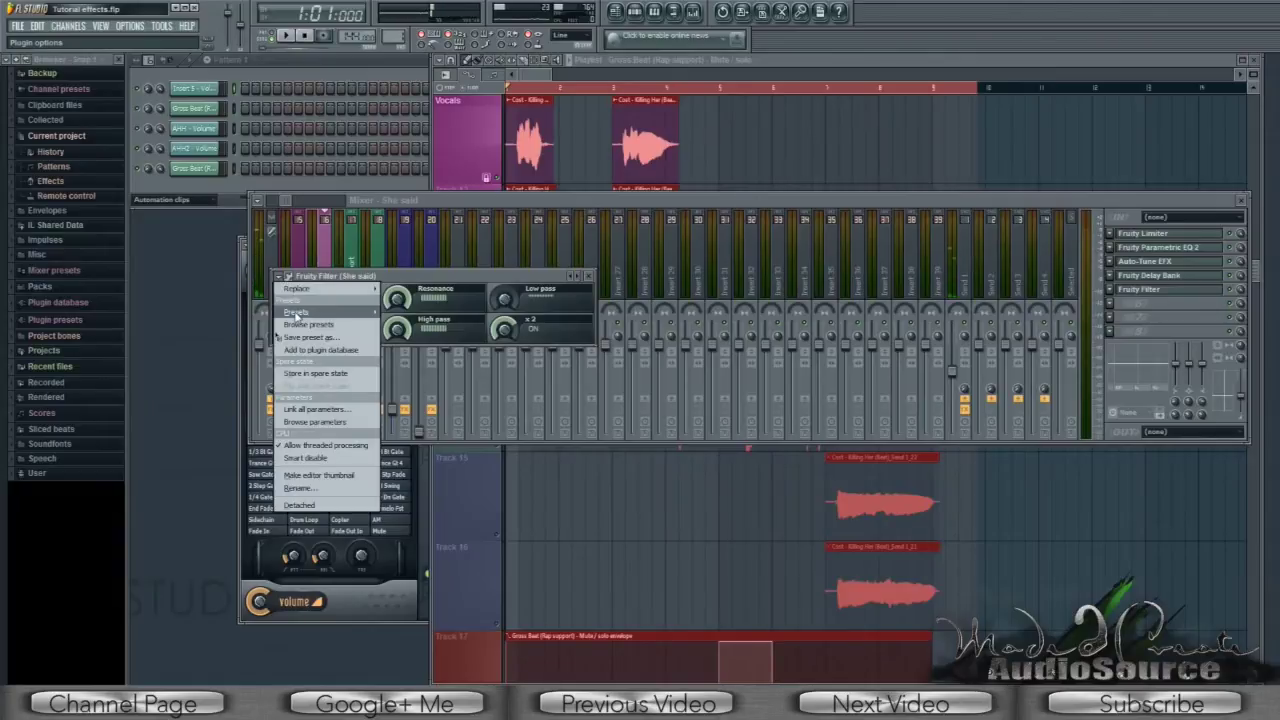
pyautogui.moveTo(300, 314)
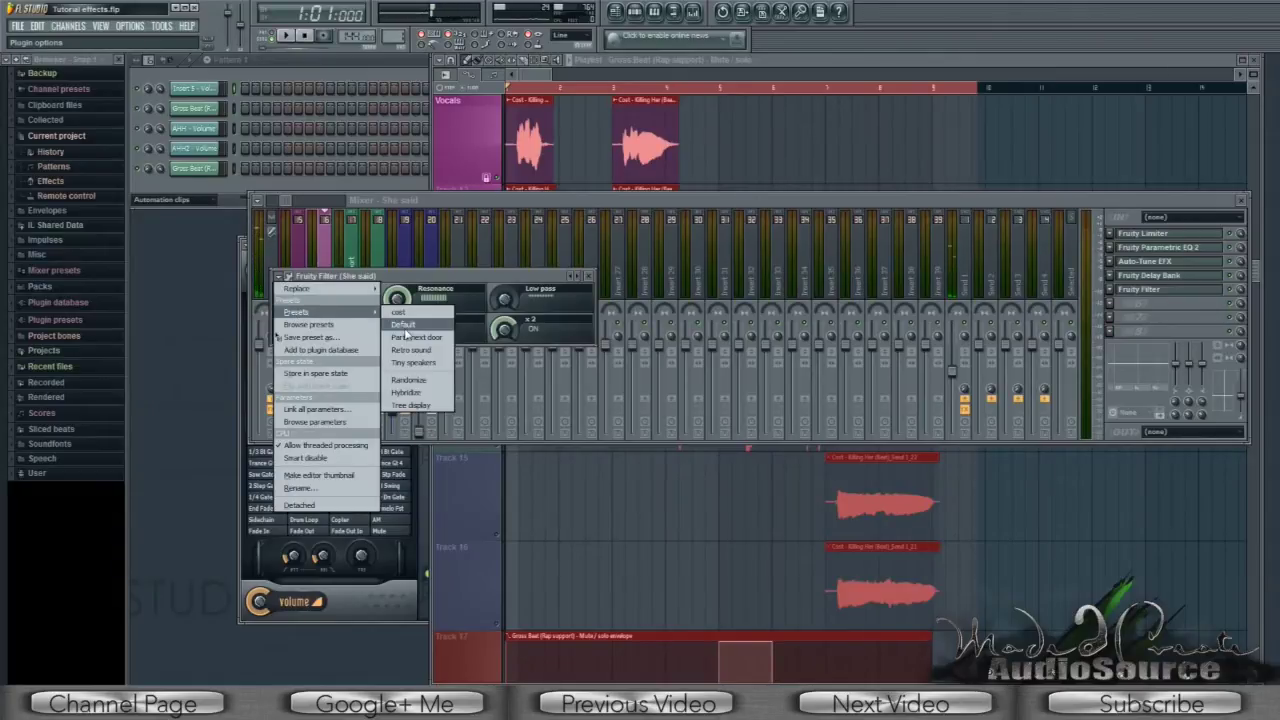
pyautogui.click(404, 327)
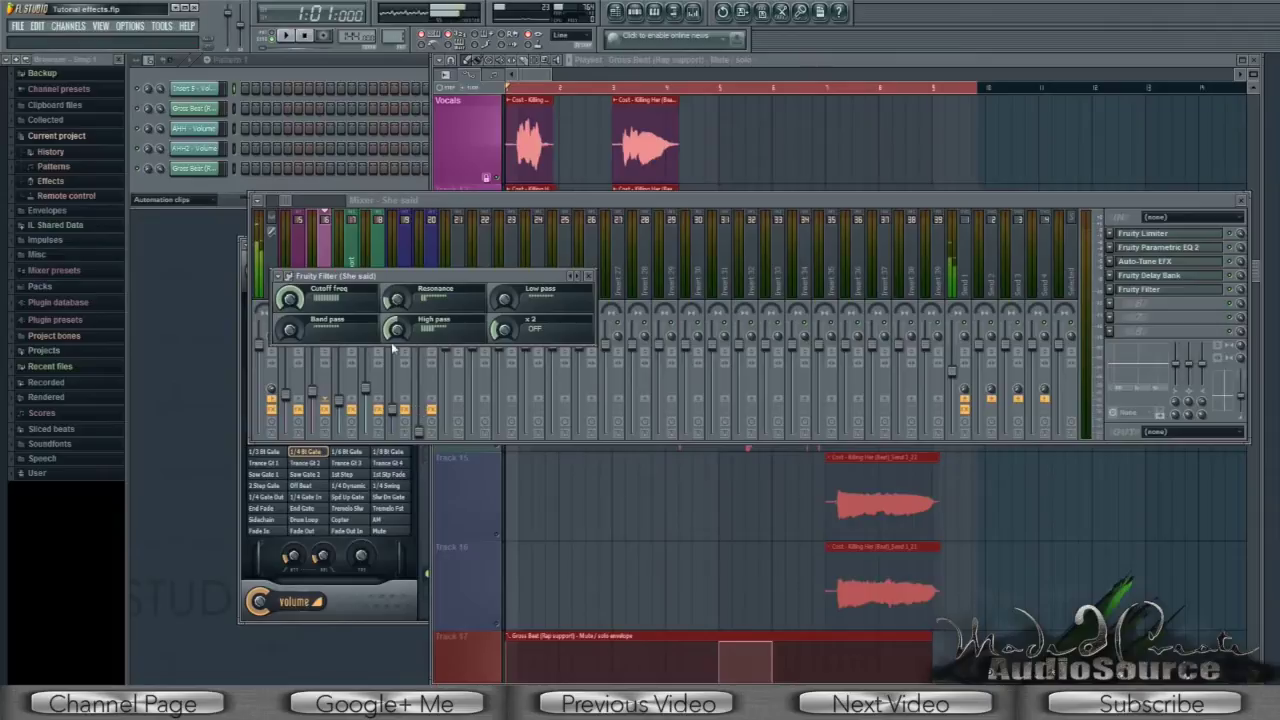
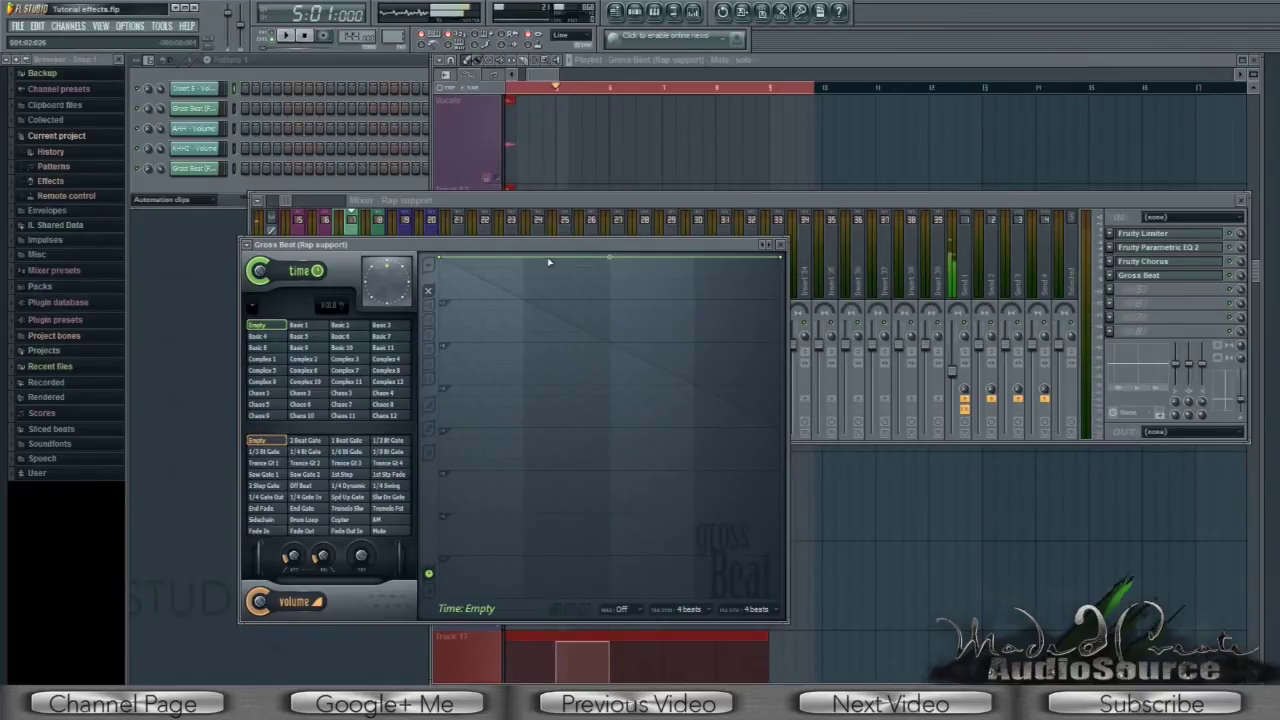
# - Shape a curved dip ending at the fourth beat in Gross Beat's Empty time envelope on the Rap support channel, and audition it
pyautogui.click(549, 258)
pyautogui.click(697, 260)
pyautogui.moveTo(688, 306); pyautogui.dragTo(697, 295)
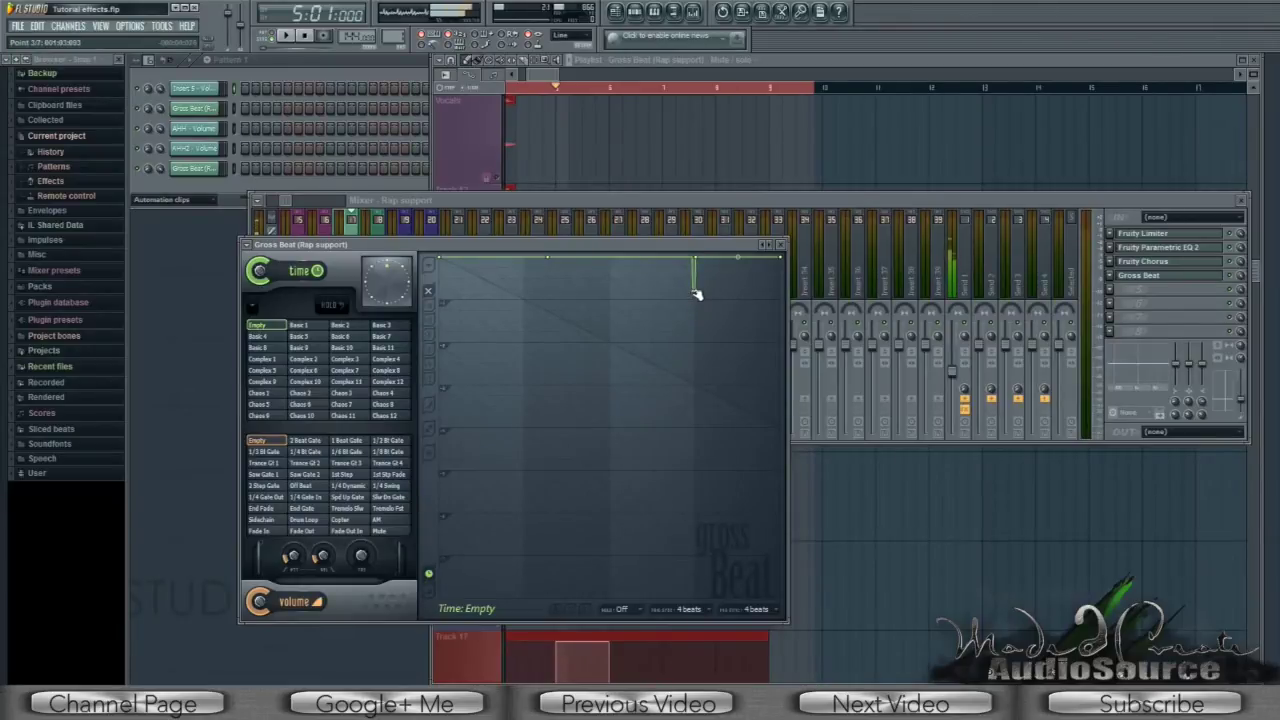
pyautogui.moveTo(694, 275); pyautogui.dragTo(694, 305)
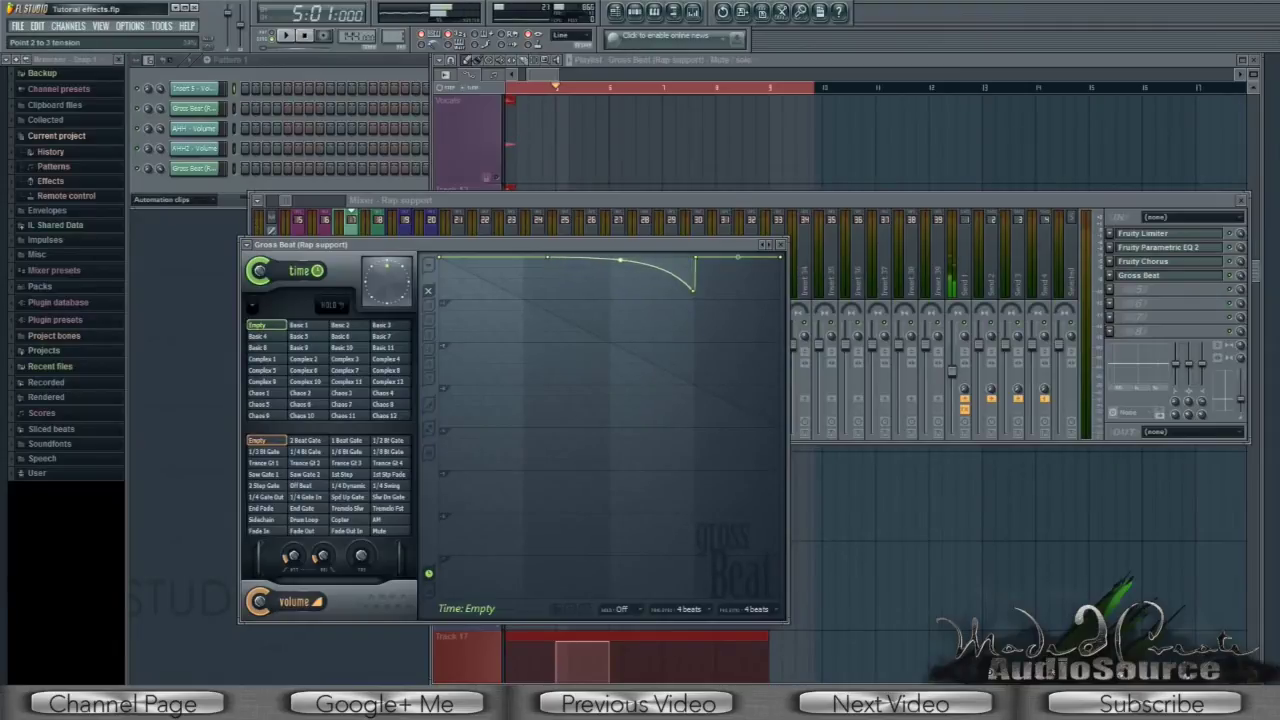
pyautogui.press('space')
pyautogui.click(305, 47)
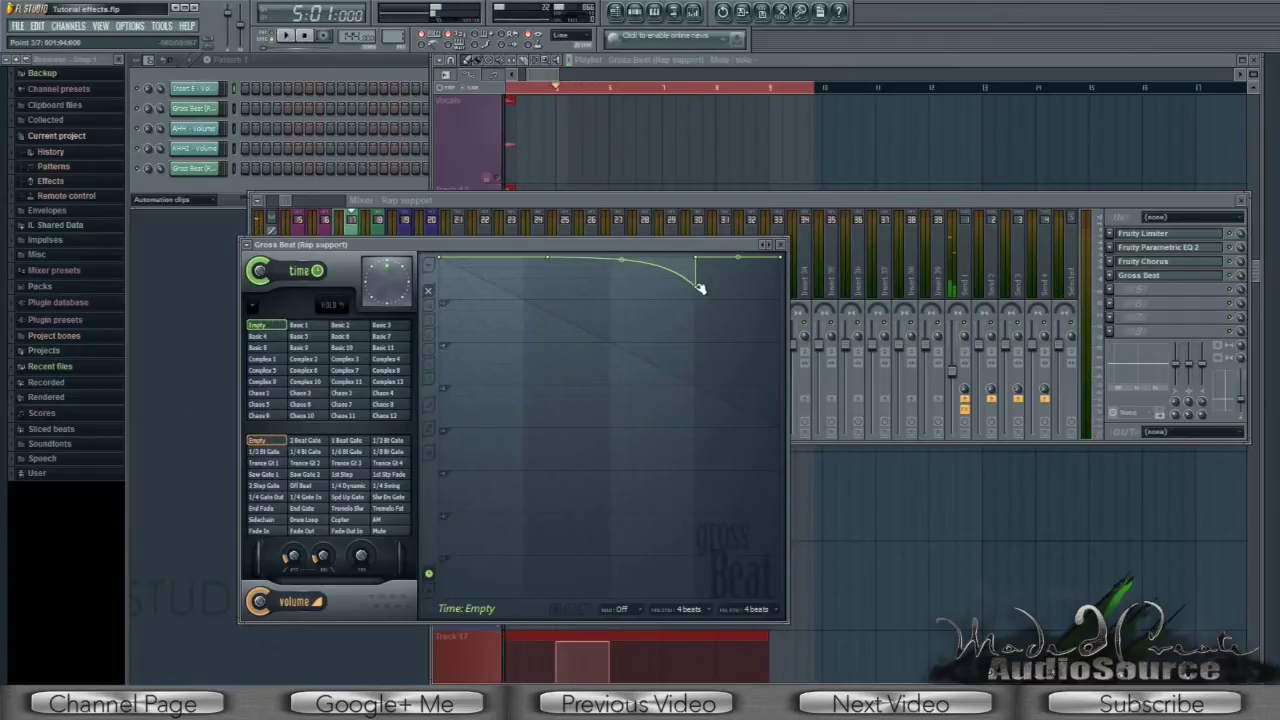
# - Make the dip in the Gross Beat time envelope shallower, play back the result, and close the plugin
pyautogui.moveTo(699, 285); pyautogui.dragTo(699, 267)
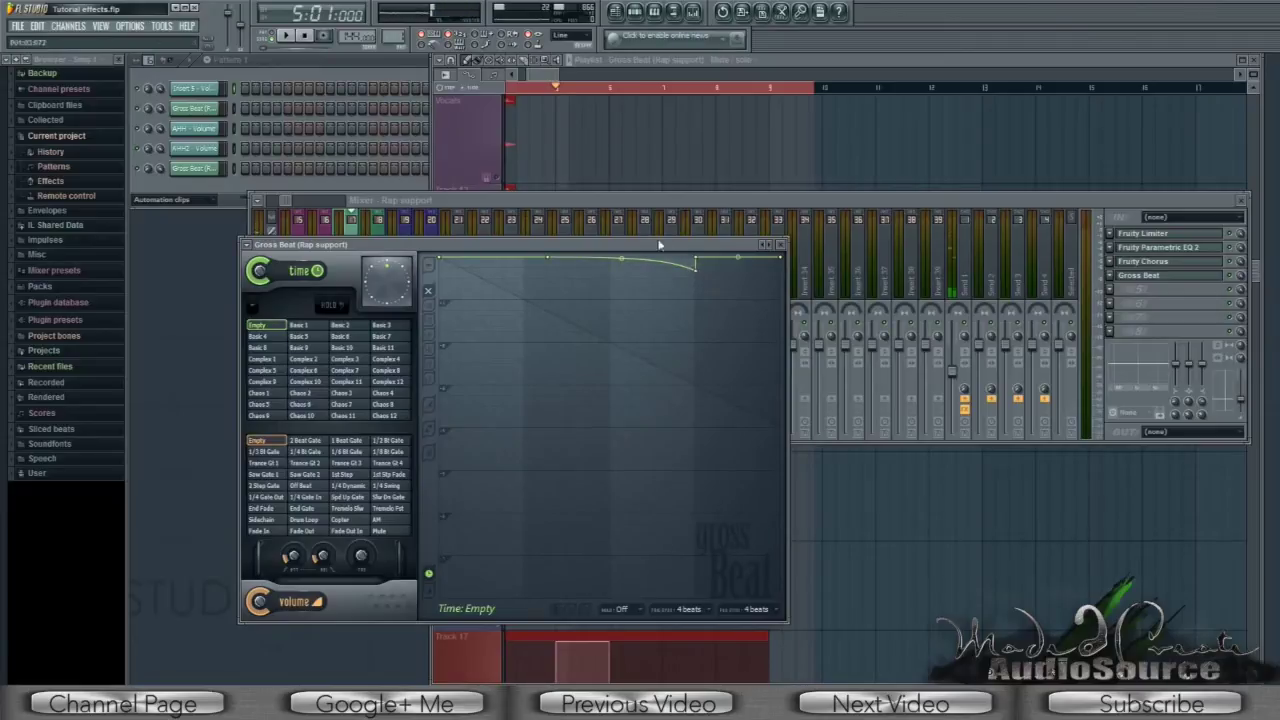
pyautogui.click(285, 37)
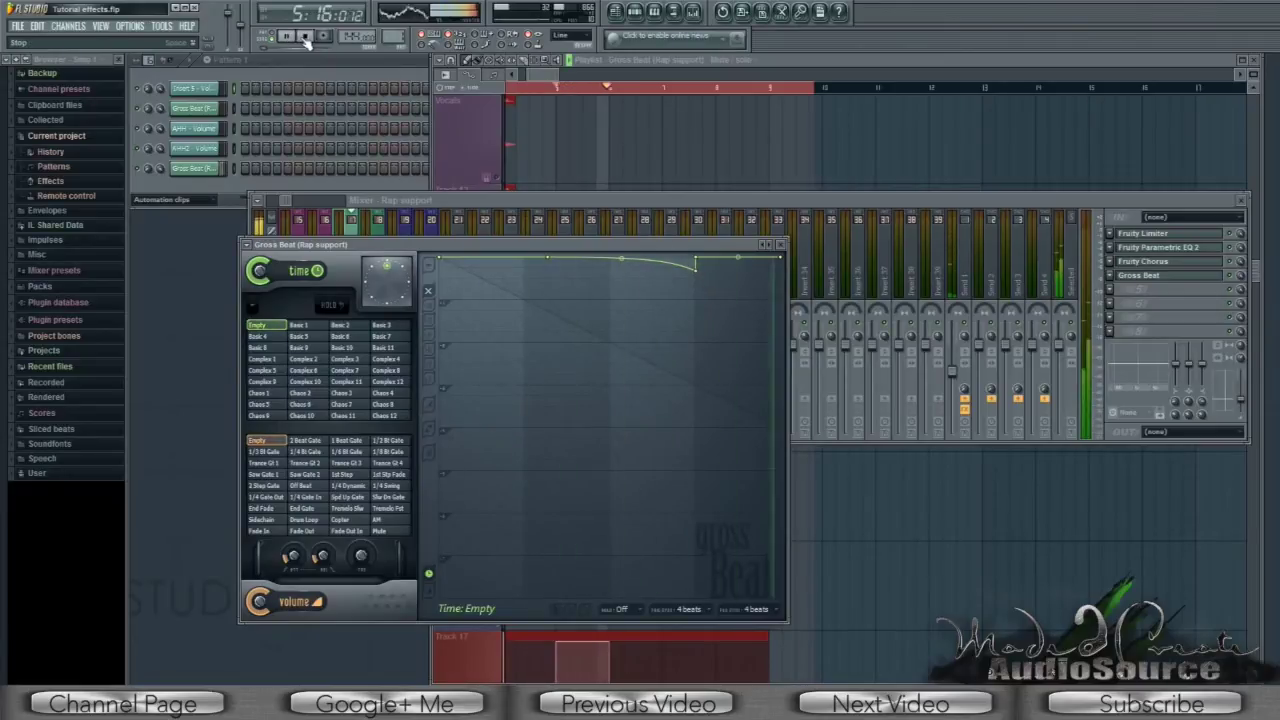
pyautogui.click(305, 37)
pyautogui.click(791, 258)
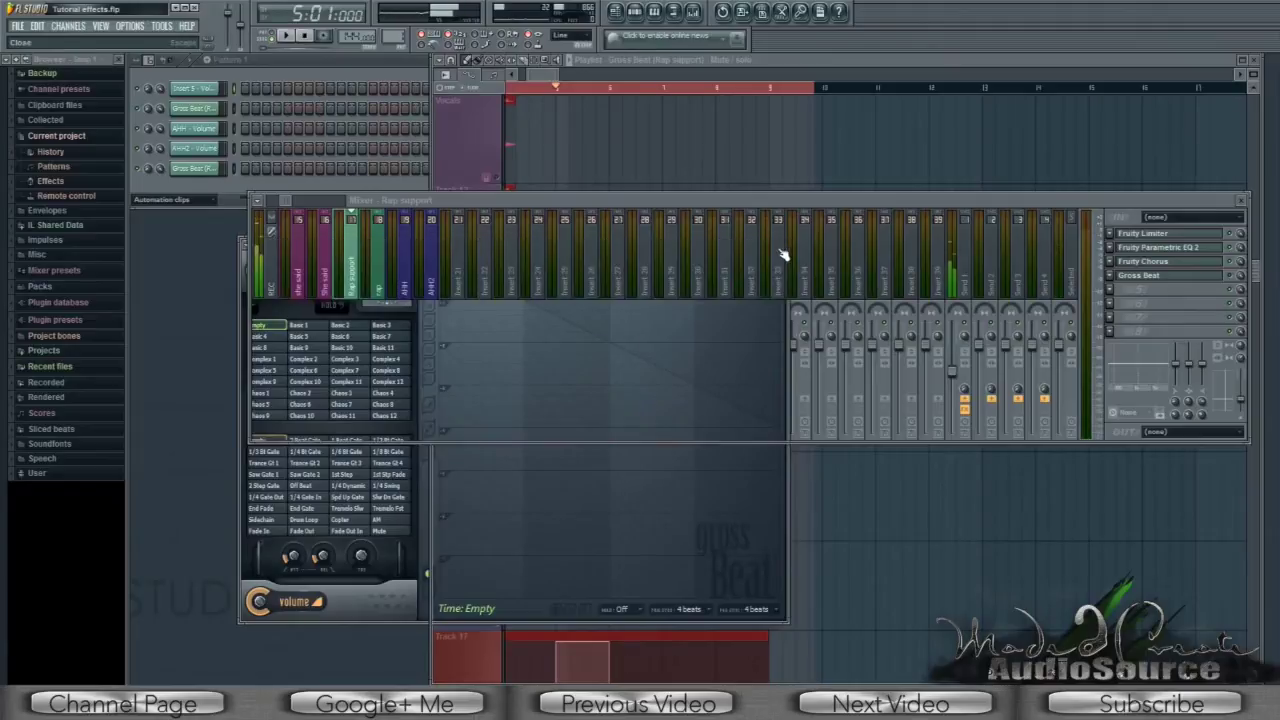
# - Create an automation clip for the mute switch of Gross Beat on the Rap support channel
pyautogui.click(563, 70)
pyautogui.scroll(-2, 541, 379)
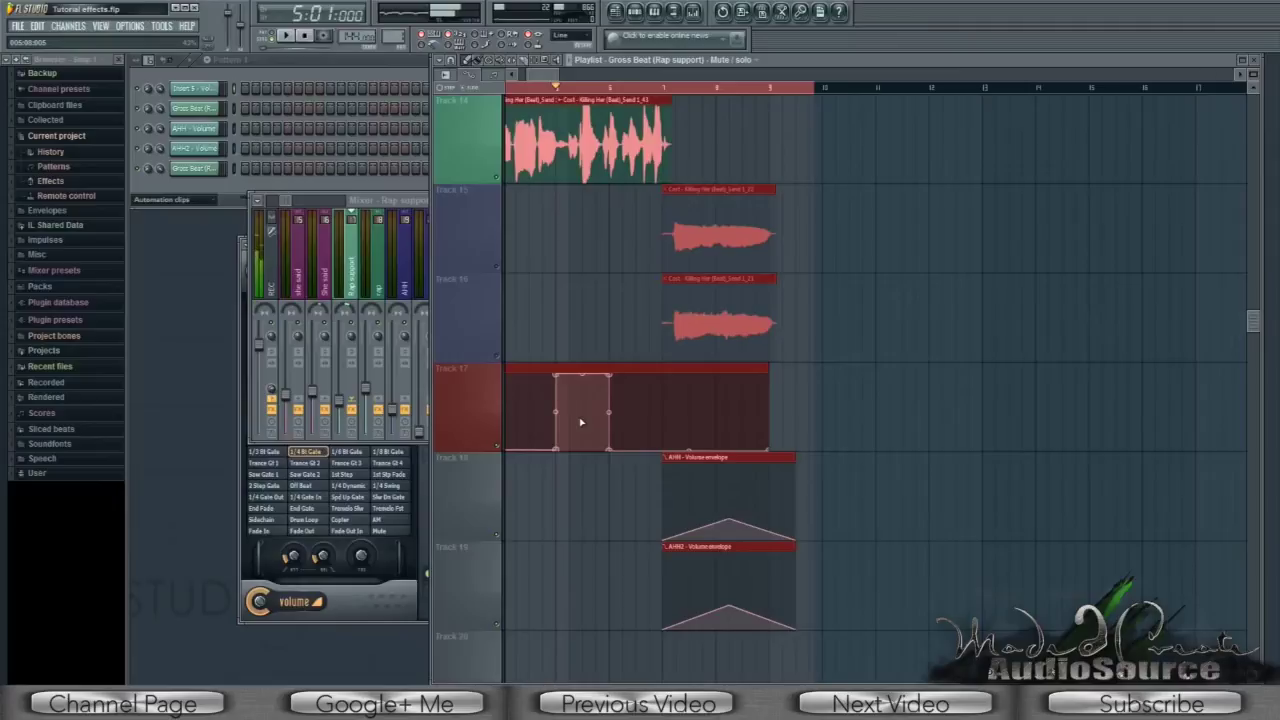
pyautogui.click(389, 205)
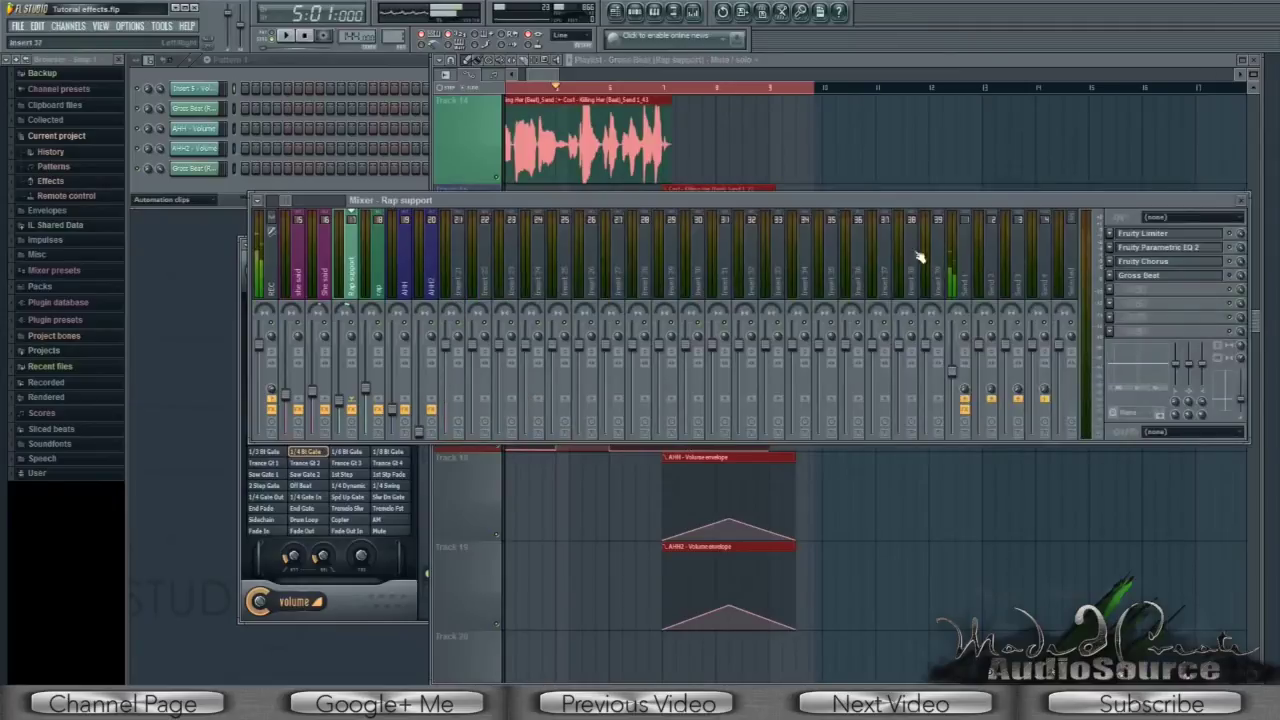
pyautogui.rightClick(1236, 282)
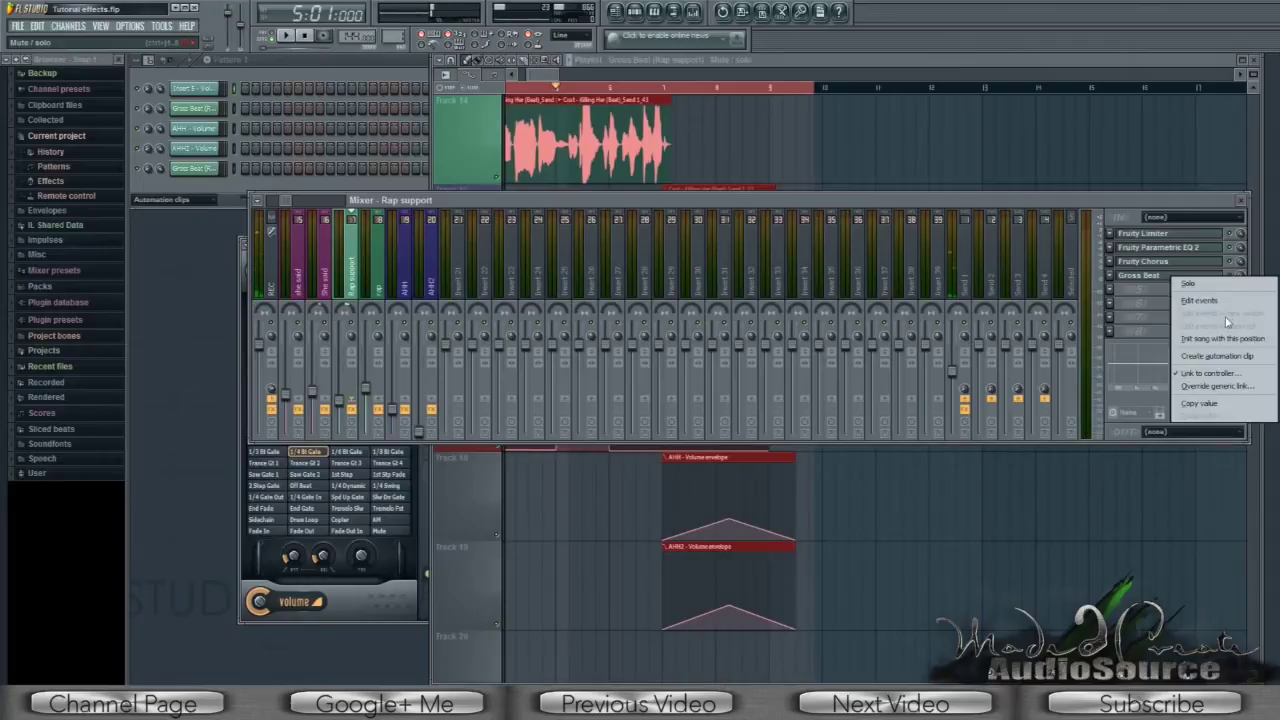
pyautogui.click(1216, 357)
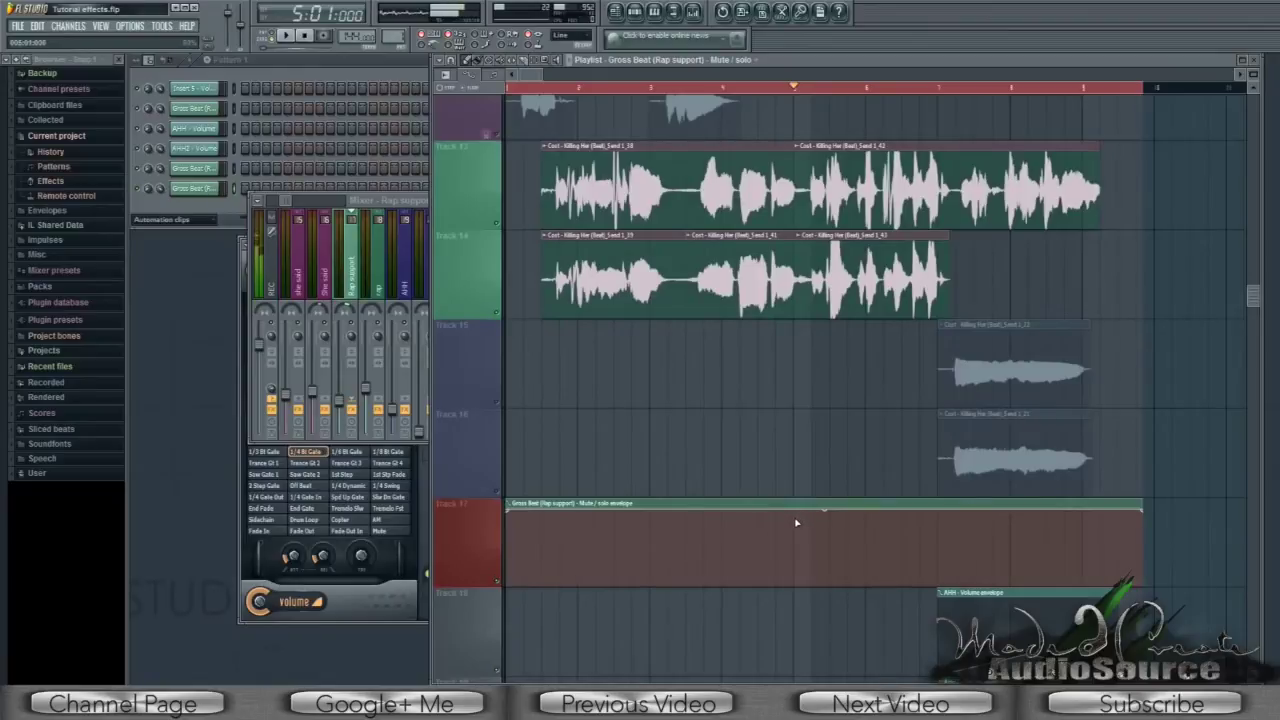
# - Add four points to the Gross Beat mute envelope: high at bars 5 and 6, with a low point just outside each
pyautogui.scroll(1, 815, 380)
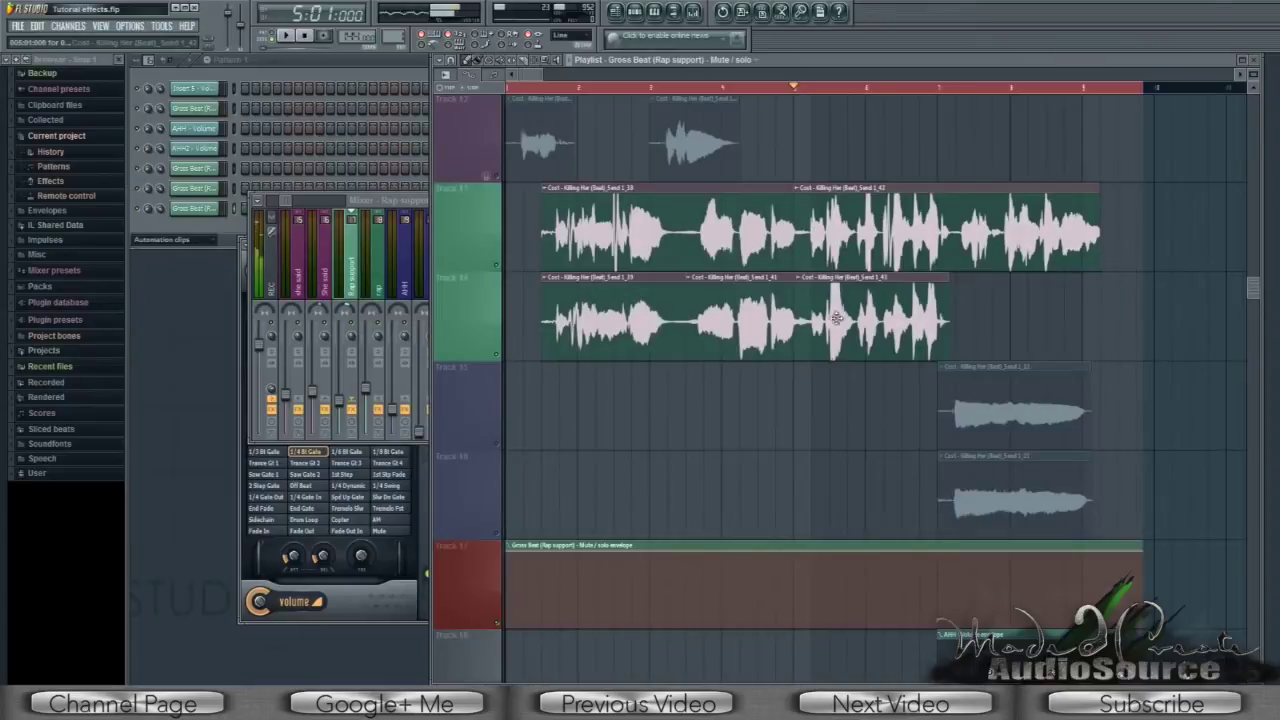
pyautogui.click(793, 555)
pyautogui.click(866, 556)
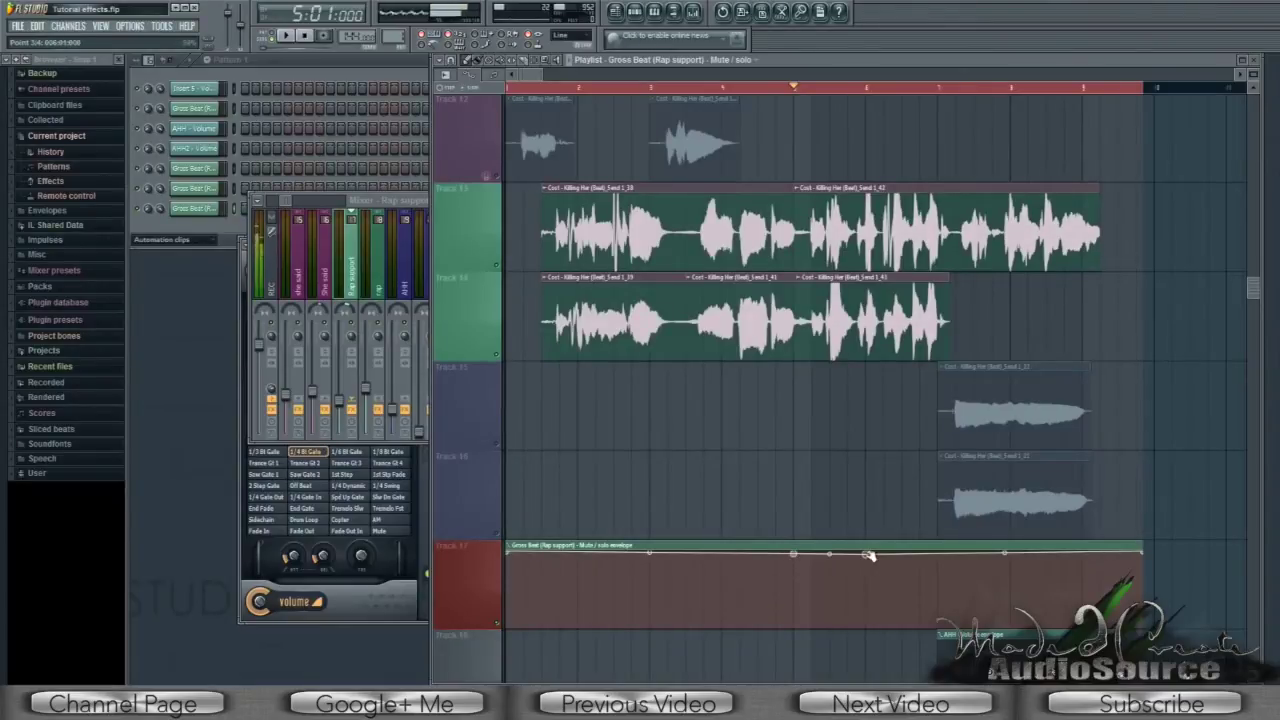
pyautogui.click(777, 628)
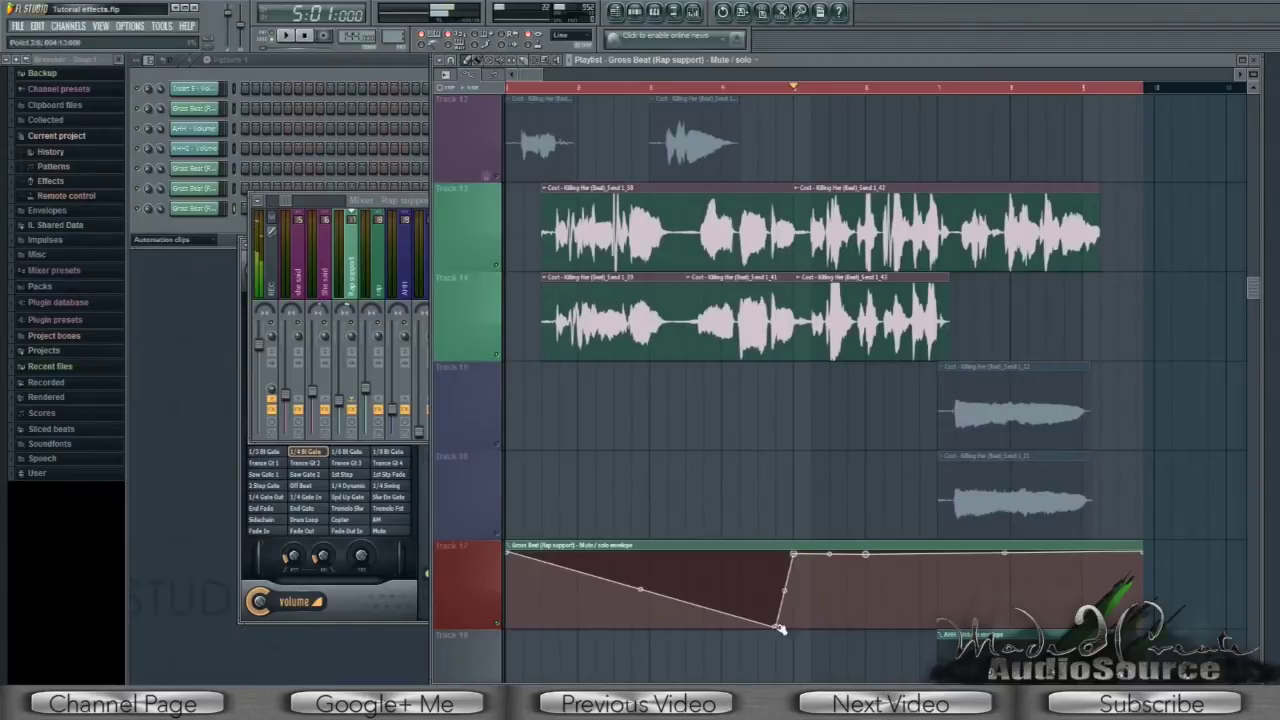
pyautogui.click(885, 628)
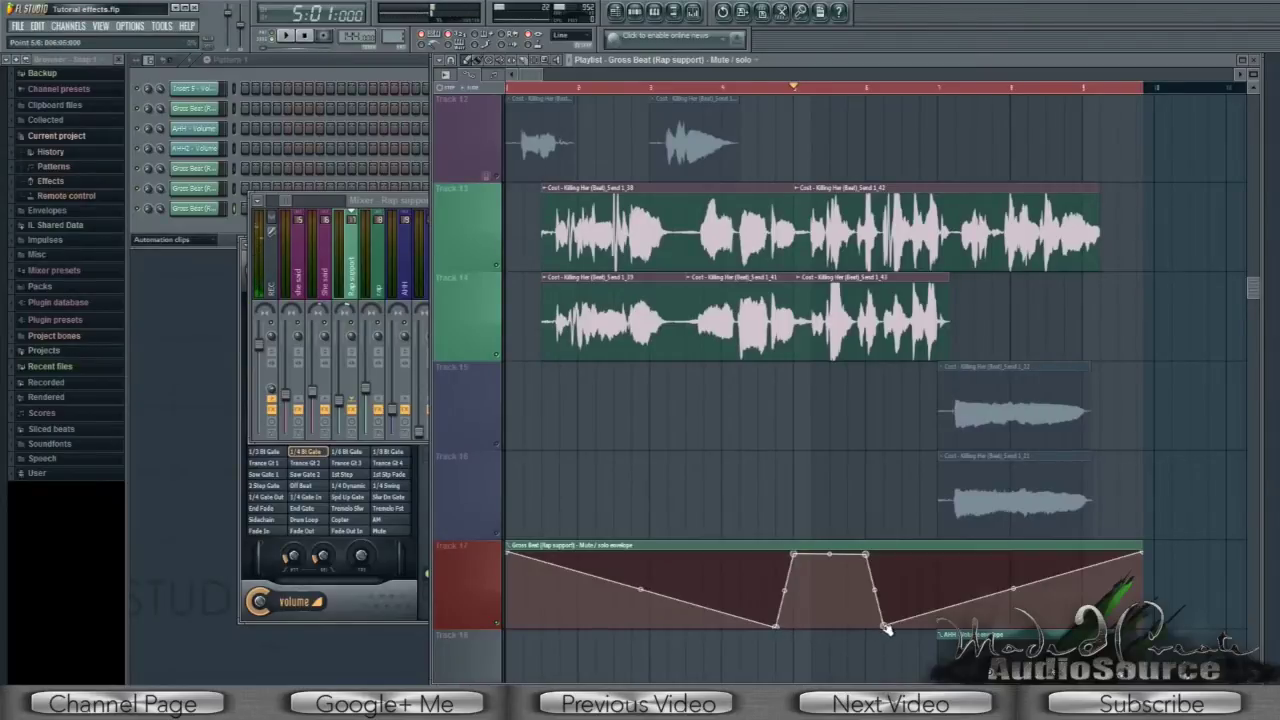
# - Align the low and high envelope points vertically at bars 5 and 6 to form a square block
pyautogui.moveTo(885, 628); pyautogui.dragTo(866, 628)
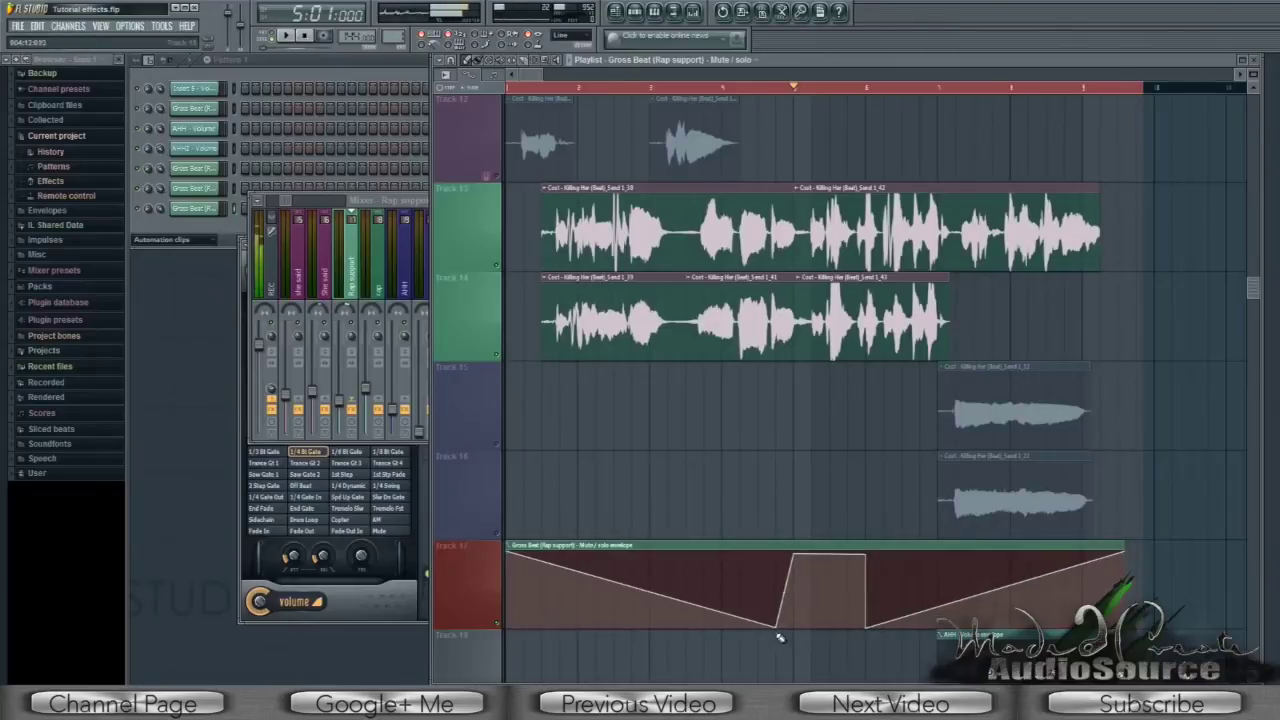
pyautogui.moveTo(778, 630); pyautogui.dragTo(794, 628)
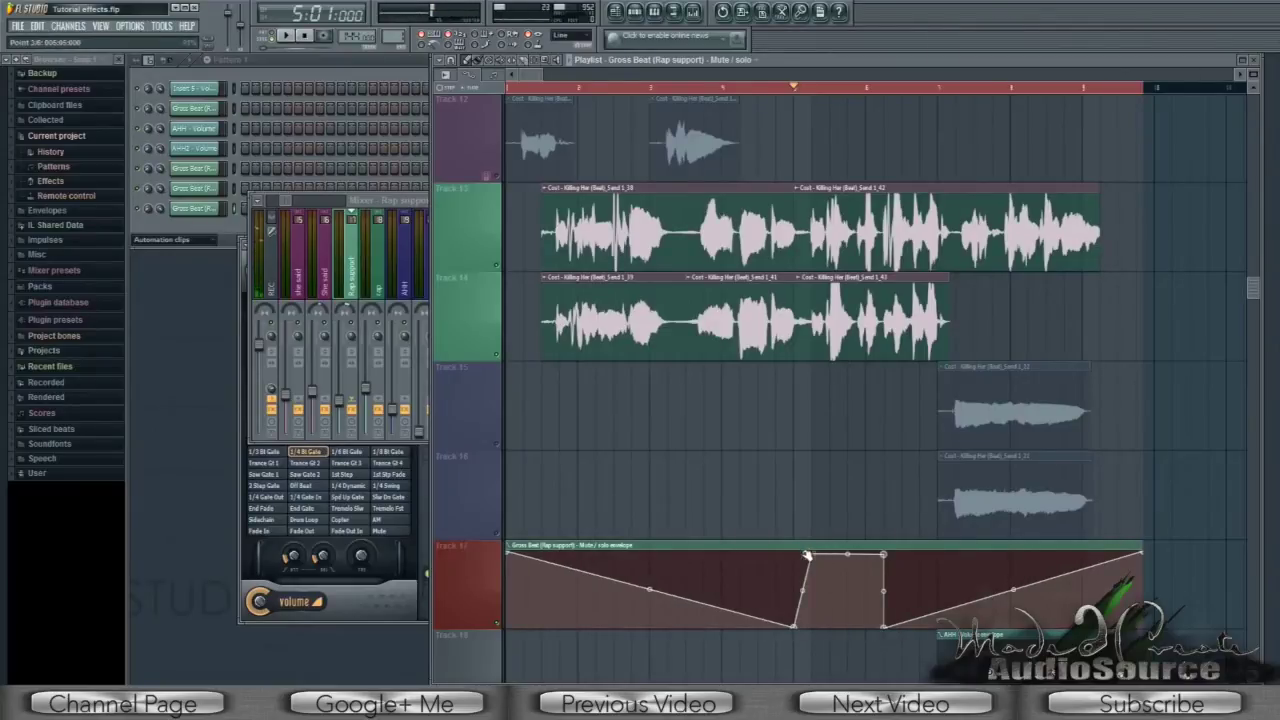
pyautogui.moveTo(807, 555); pyautogui.dragTo(794, 553)
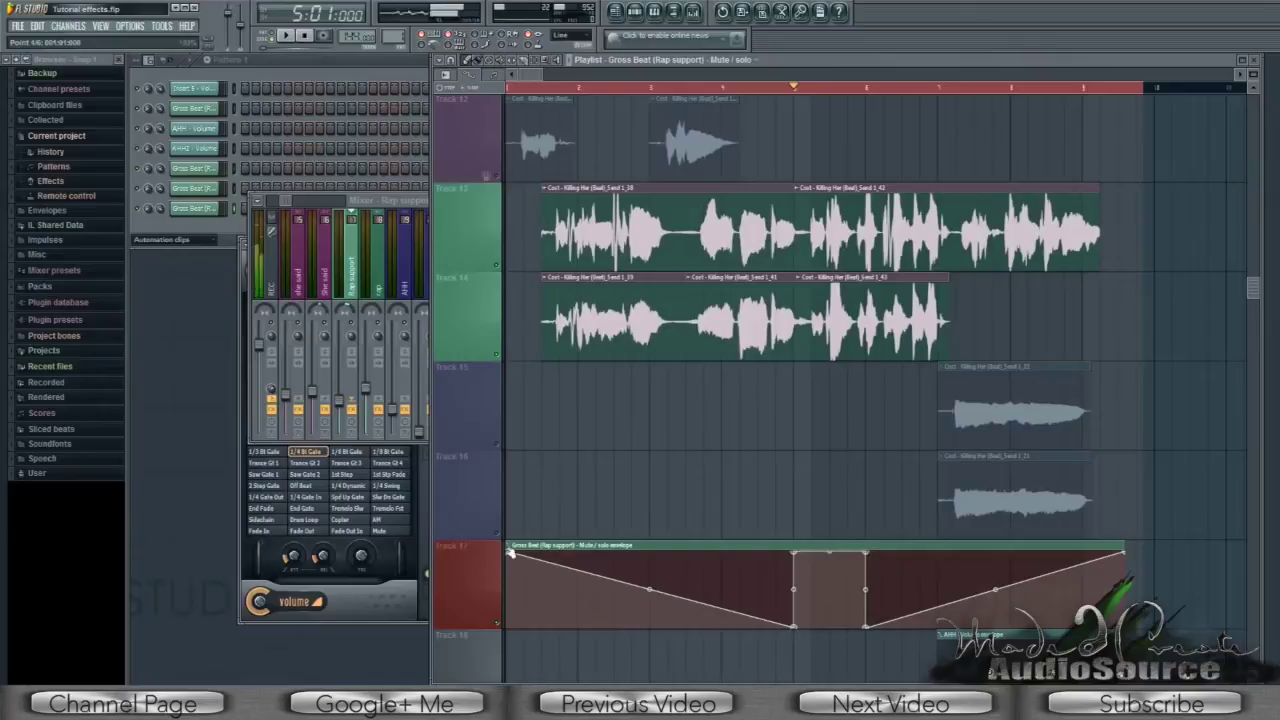
# - Lower the first and last points of the Gross Beat mute envelope to the minimum, and play back the section from bar 5
pyautogui.moveTo(510, 553); pyautogui.dragTo(508, 628)
pyautogui.click(1130, 588)
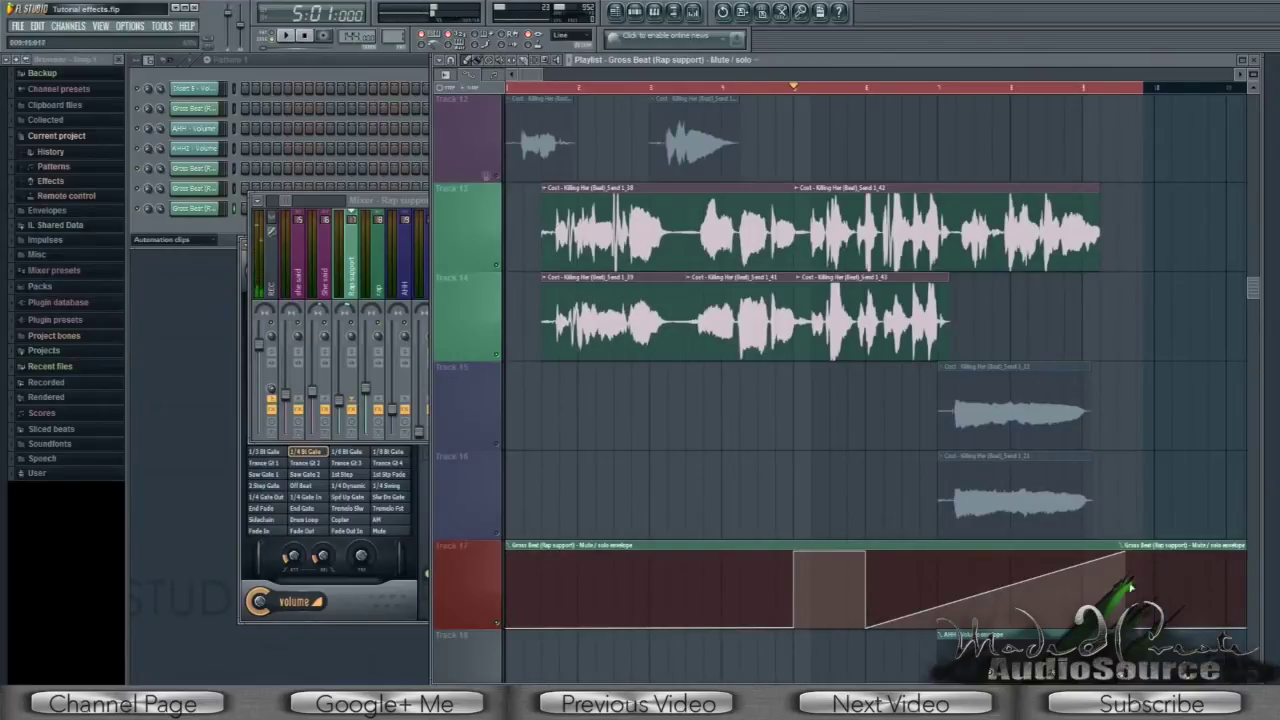
pyautogui.rightClick(1128, 553)
pyautogui.moveTo(1125, 553); pyautogui.dragTo(1125, 627)
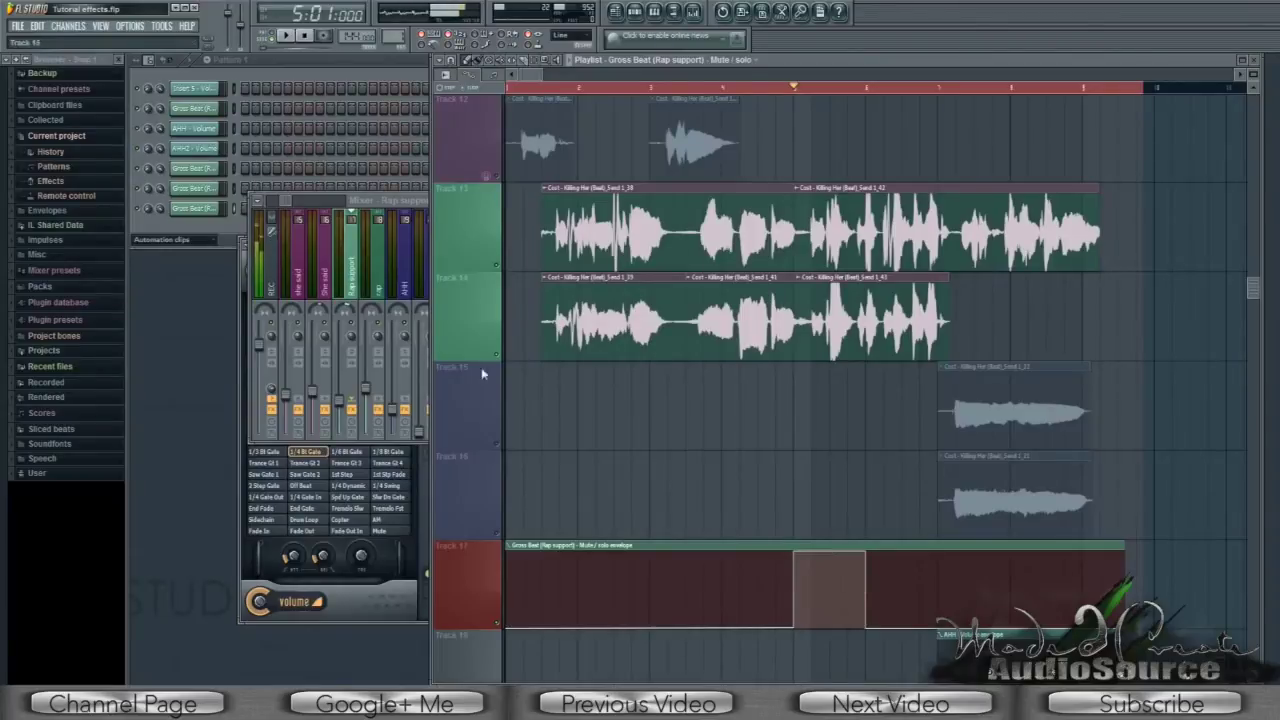
pyautogui.click(288, 37)
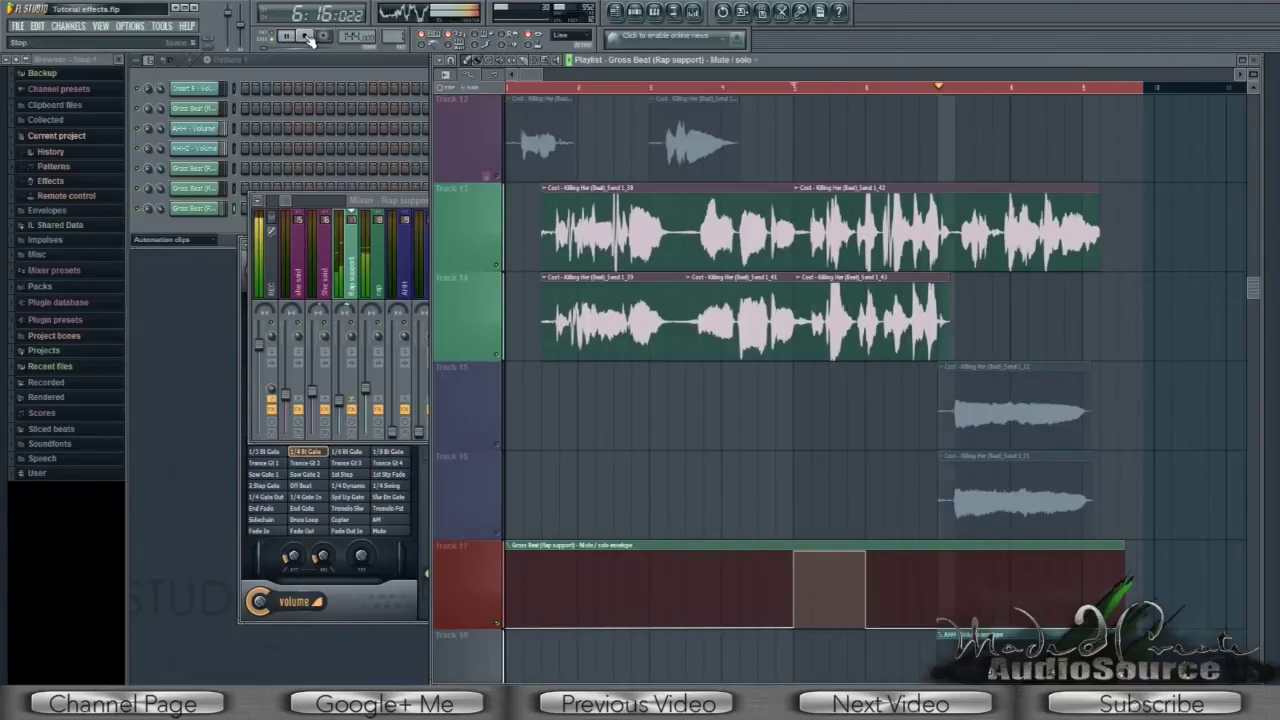
pyautogui.click(310, 36)
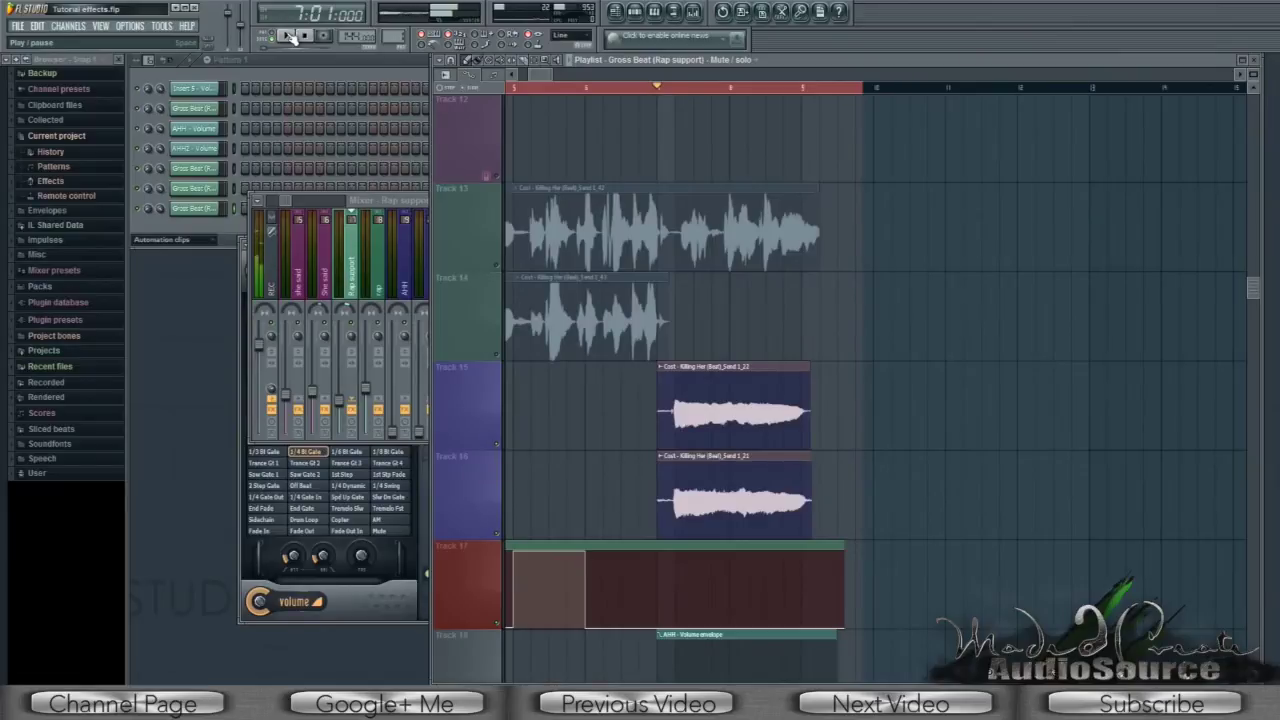
# - Play back the vocal clips on tracks 15 and 16 from bar 7, and select the AHH mixer channel
pyautogui.click(288, 36)
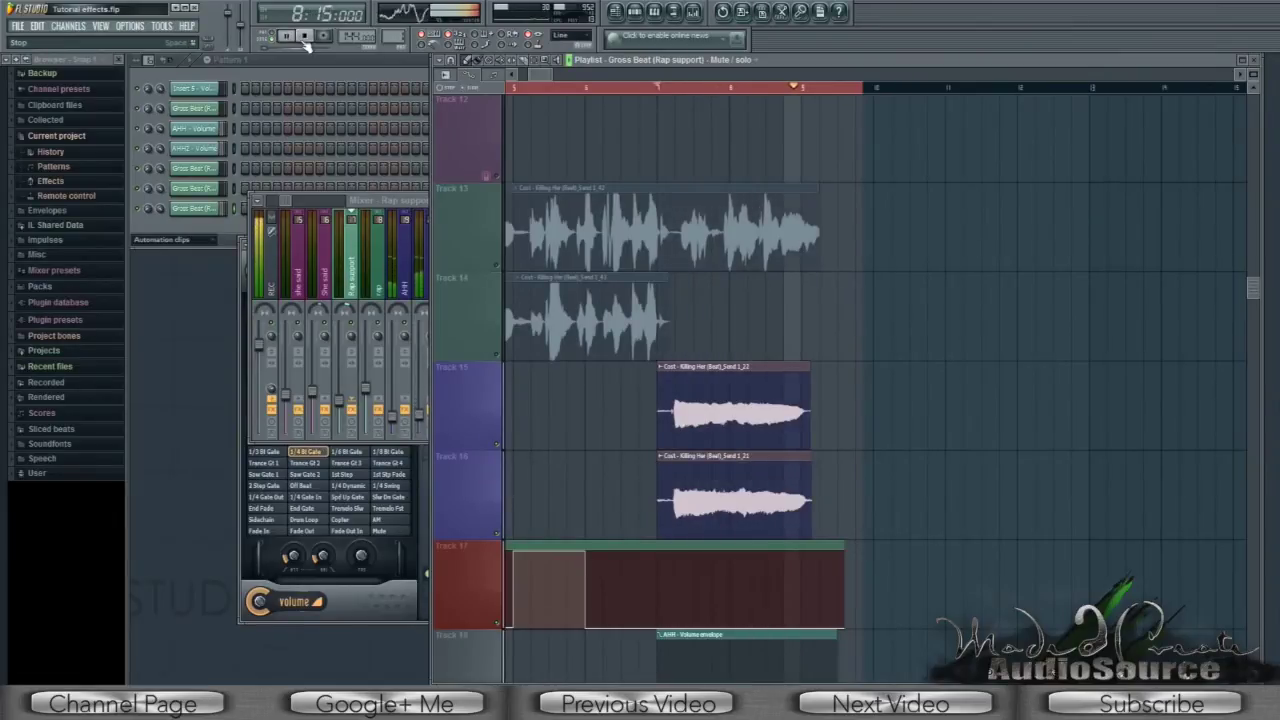
pyautogui.click(305, 37)
pyautogui.click(407, 288)
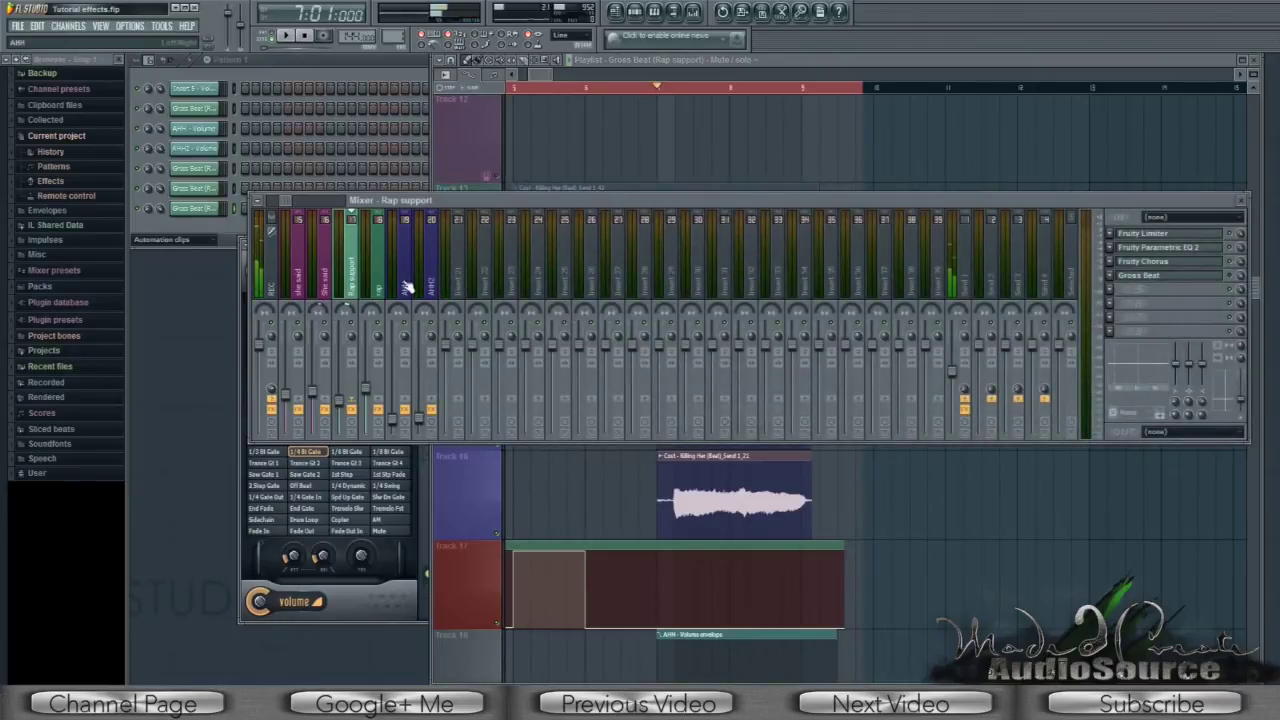
pyautogui.click(407, 288)
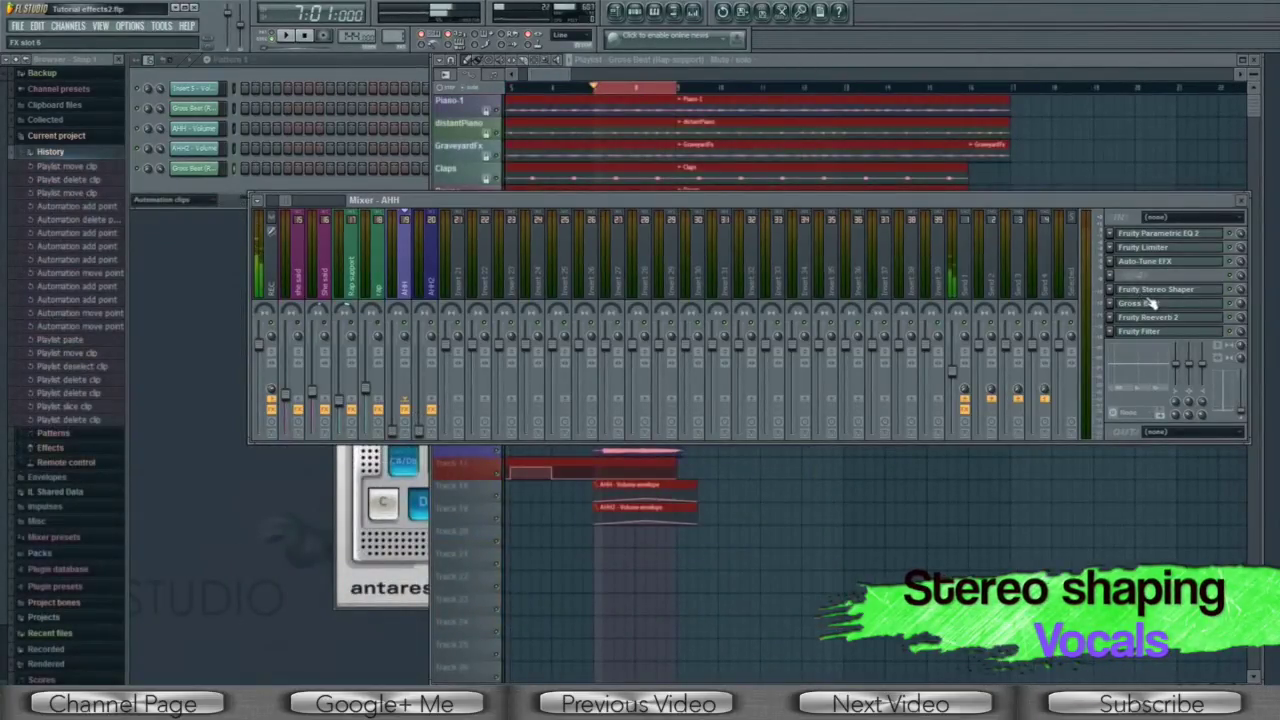
# - Try the 2 Beat, 1 Beat, 1/3 Bt and 1/2 Bt volume gates in the AHH channel's Gross Beat, and play back the section from bar 7
pyautogui.click(1148, 304)
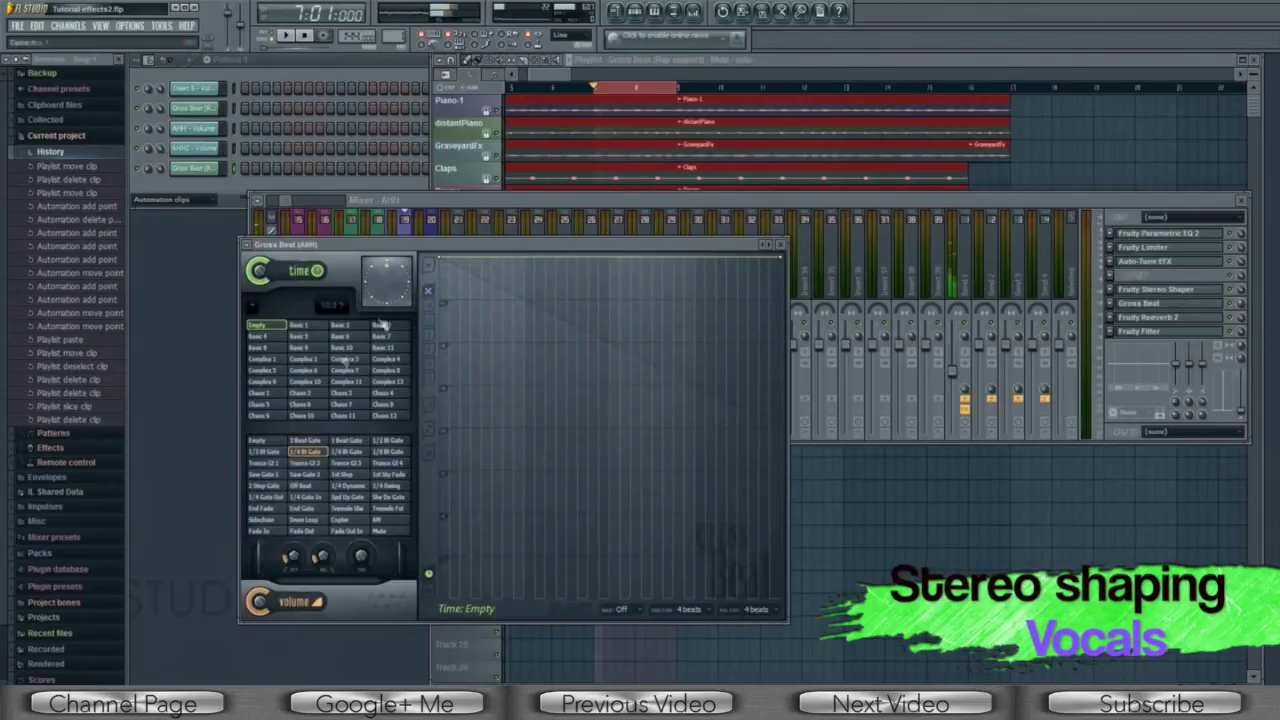
pyautogui.click(309, 453)
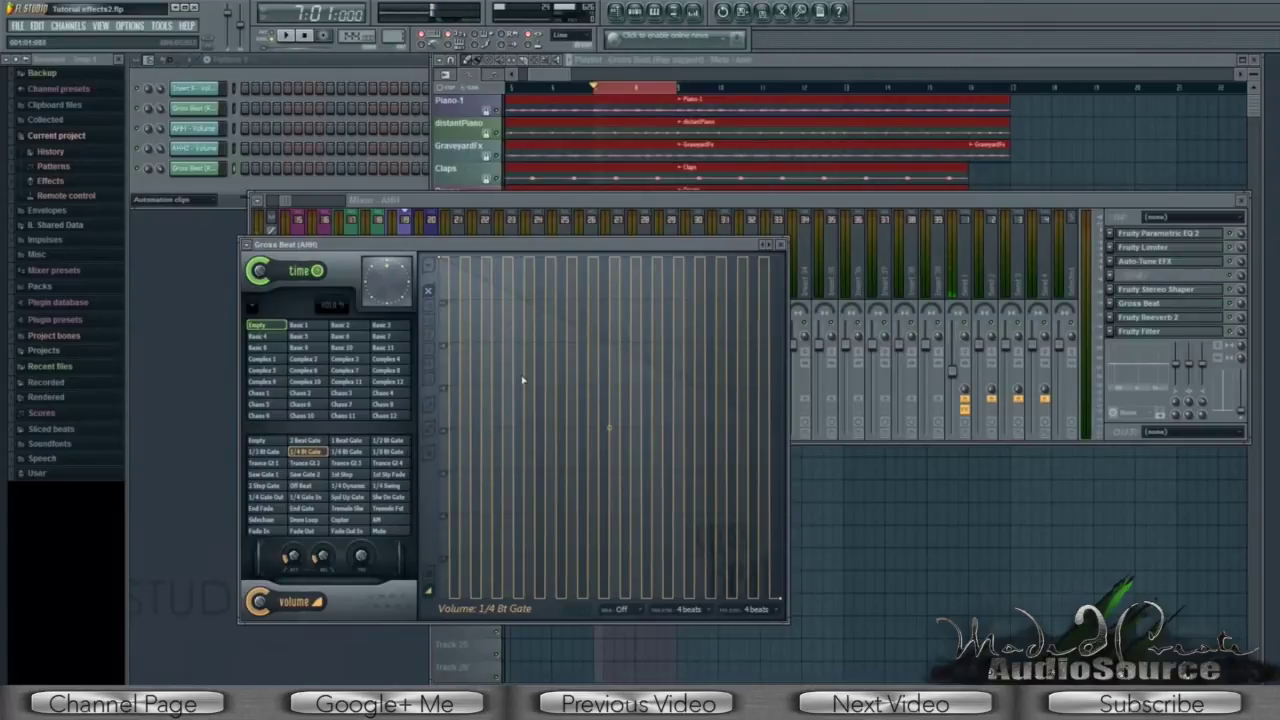
pyautogui.click(308, 441)
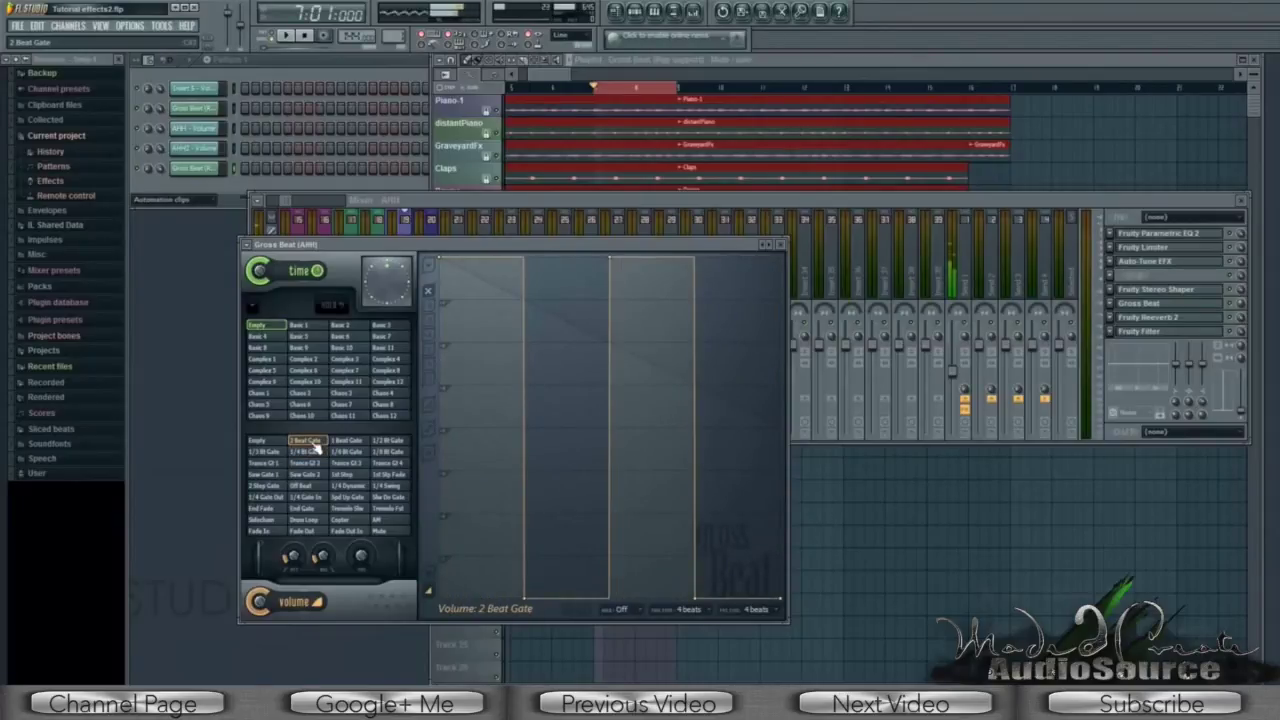
pyautogui.click(349, 443)
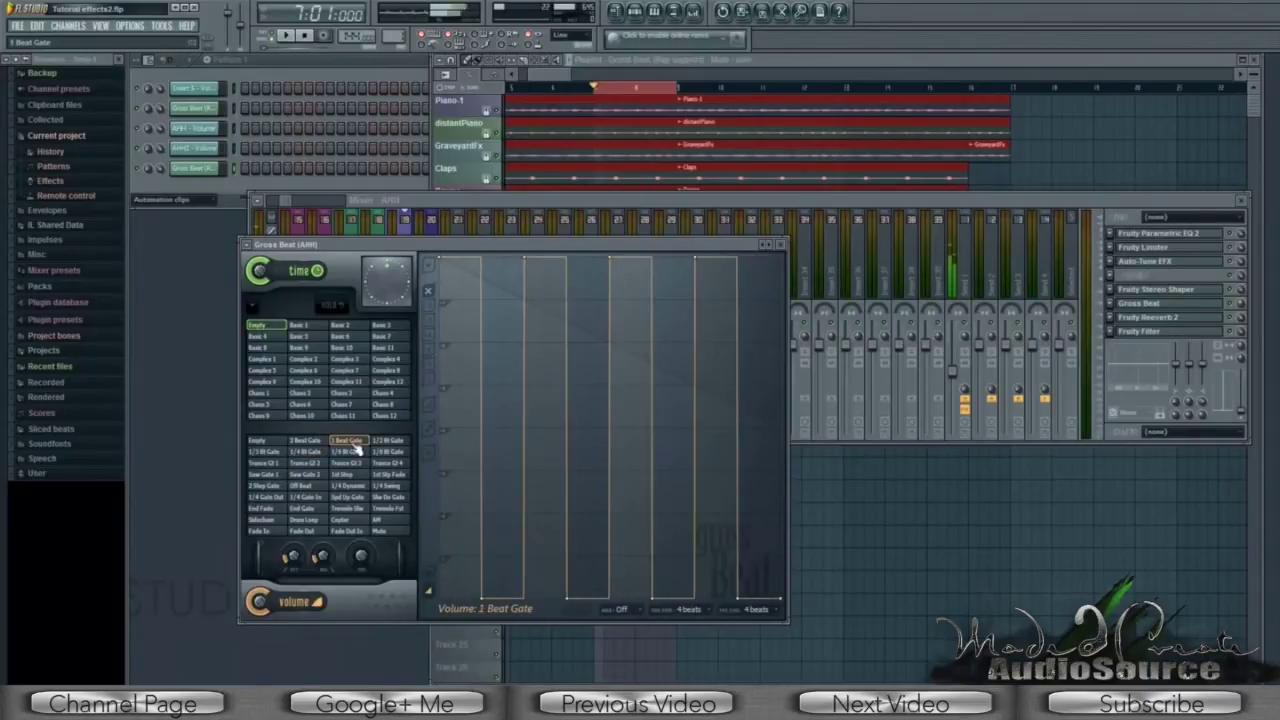
pyautogui.click(265, 452)
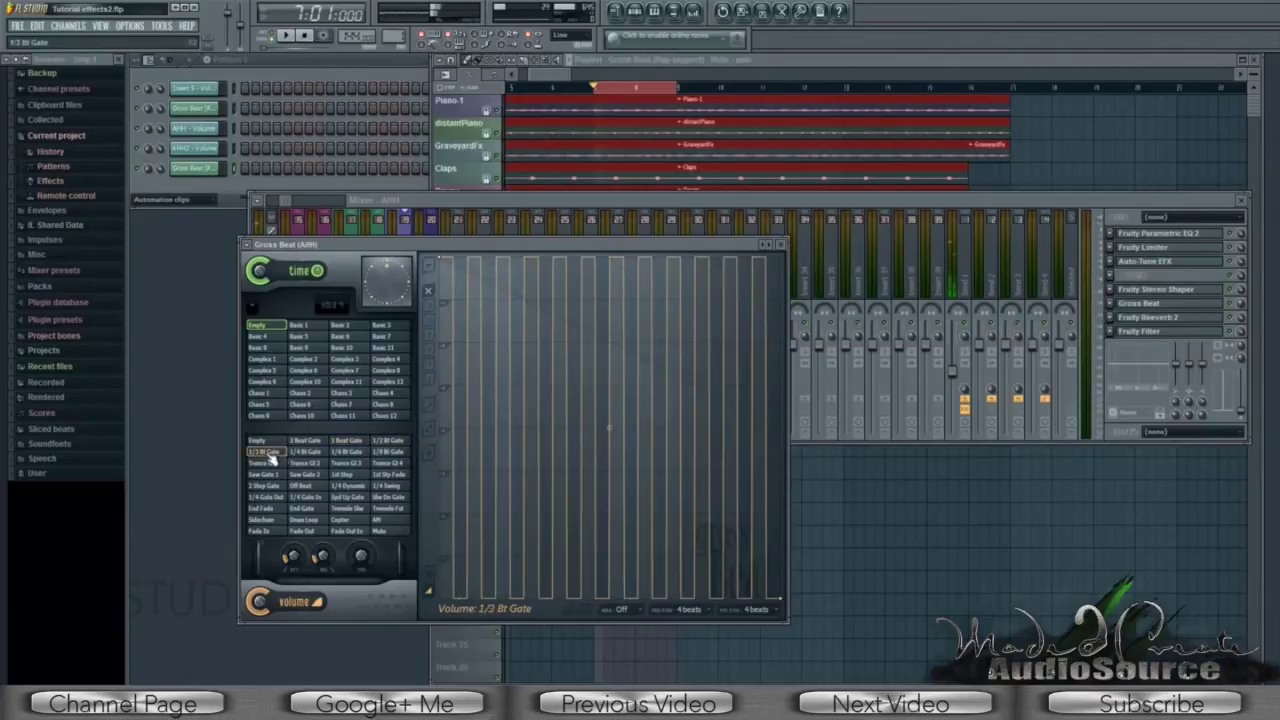
pyautogui.click(389, 441)
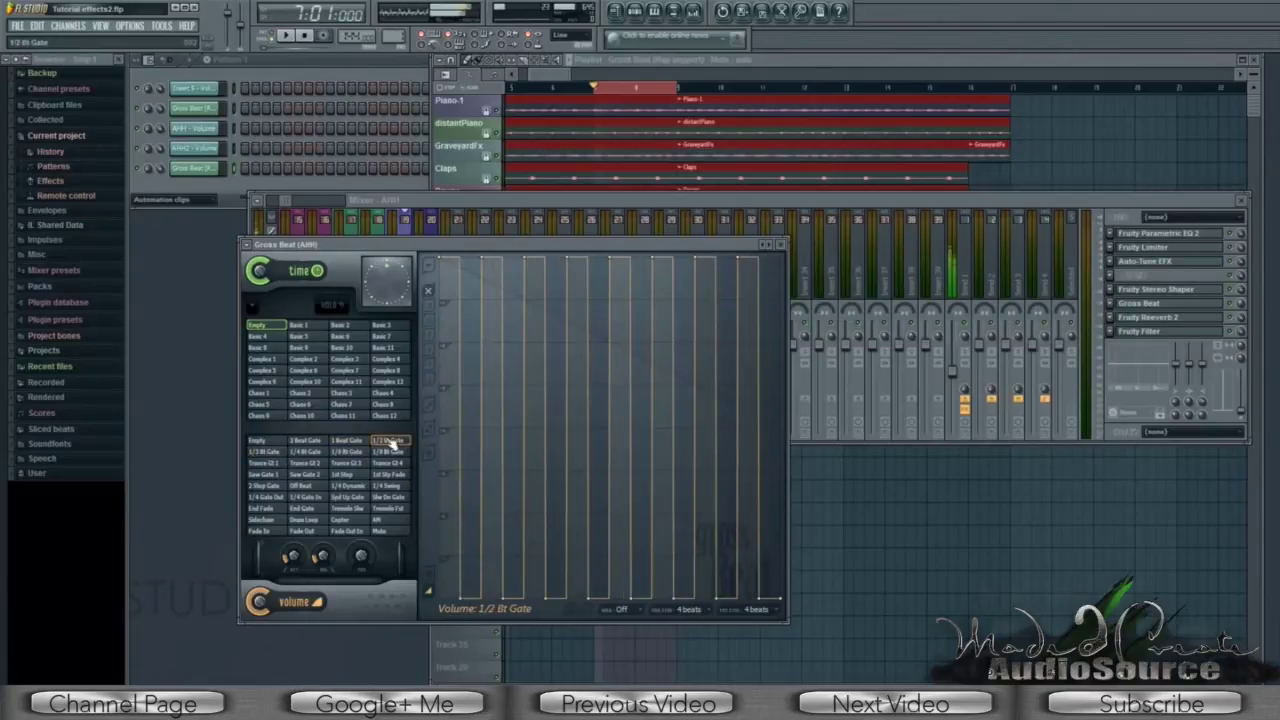
pyautogui.click(286, 36)
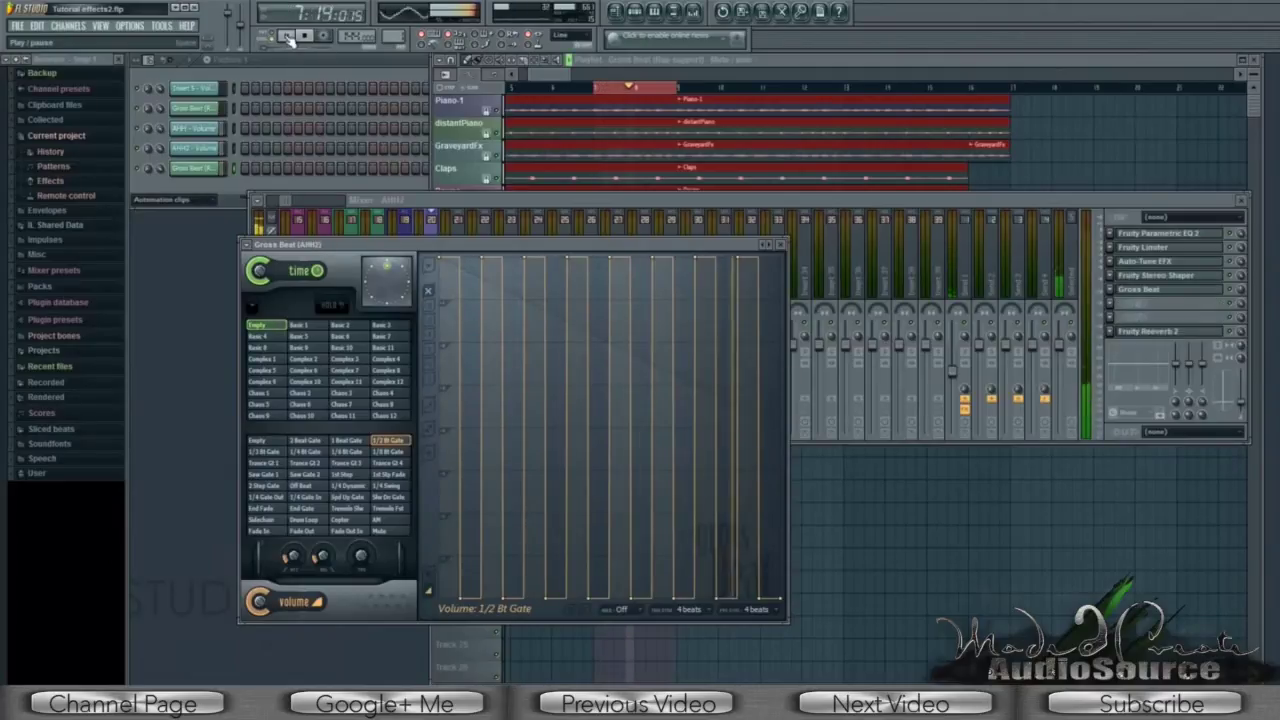
pyautogui.click(306, 37)
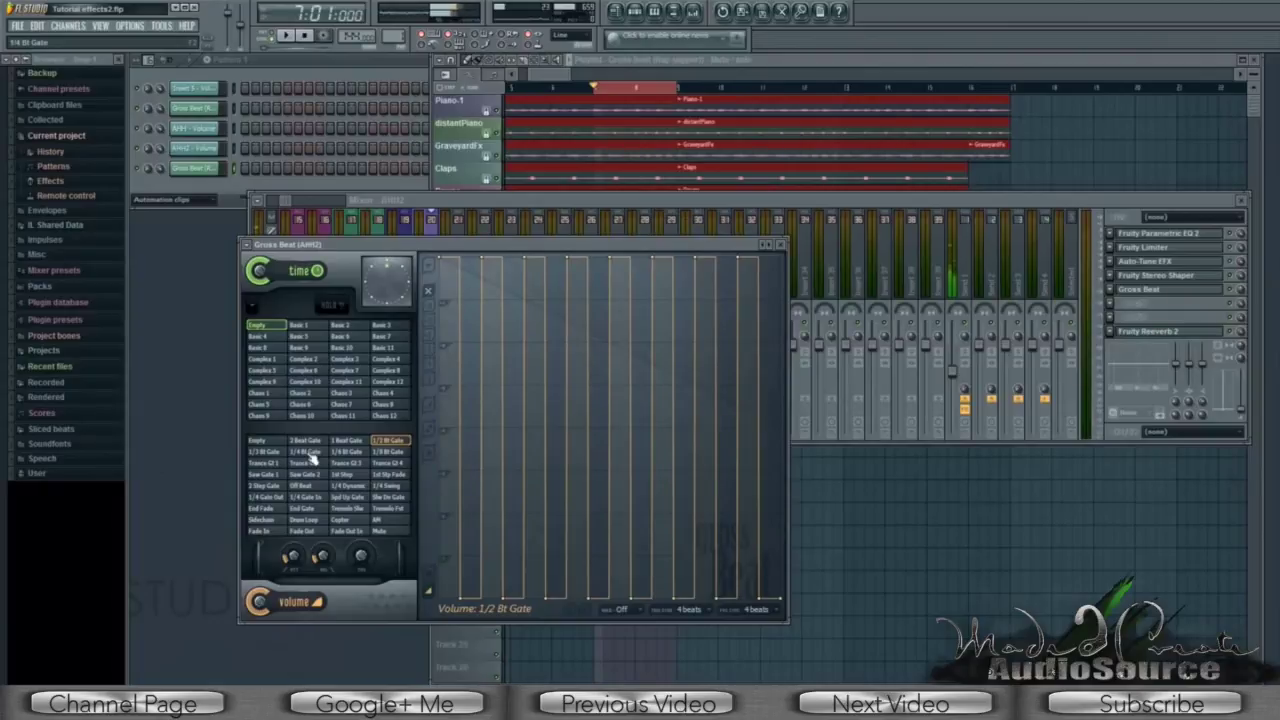
# - Set the AHH channel's Gross Beat volume preset to 1/4 Bt Gate, and play back the section from bar 7
pyautogui.click(308, 453)
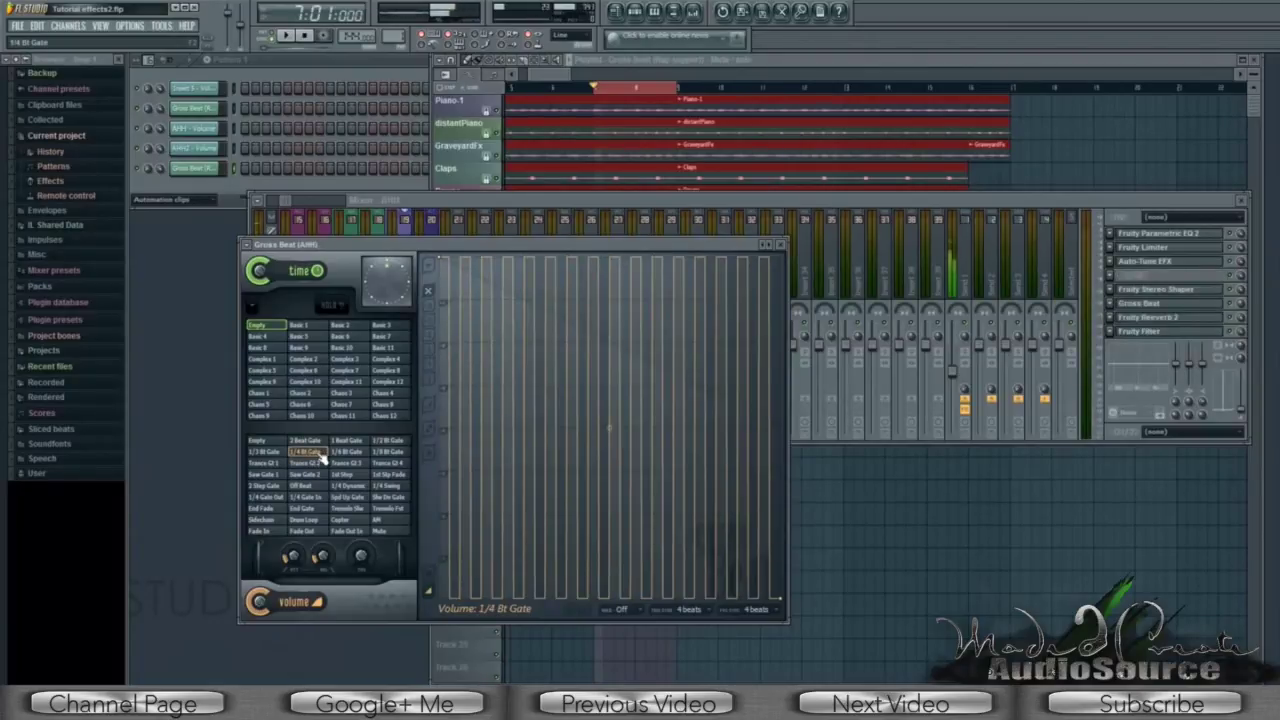
pyautogui.click(1240, 310)
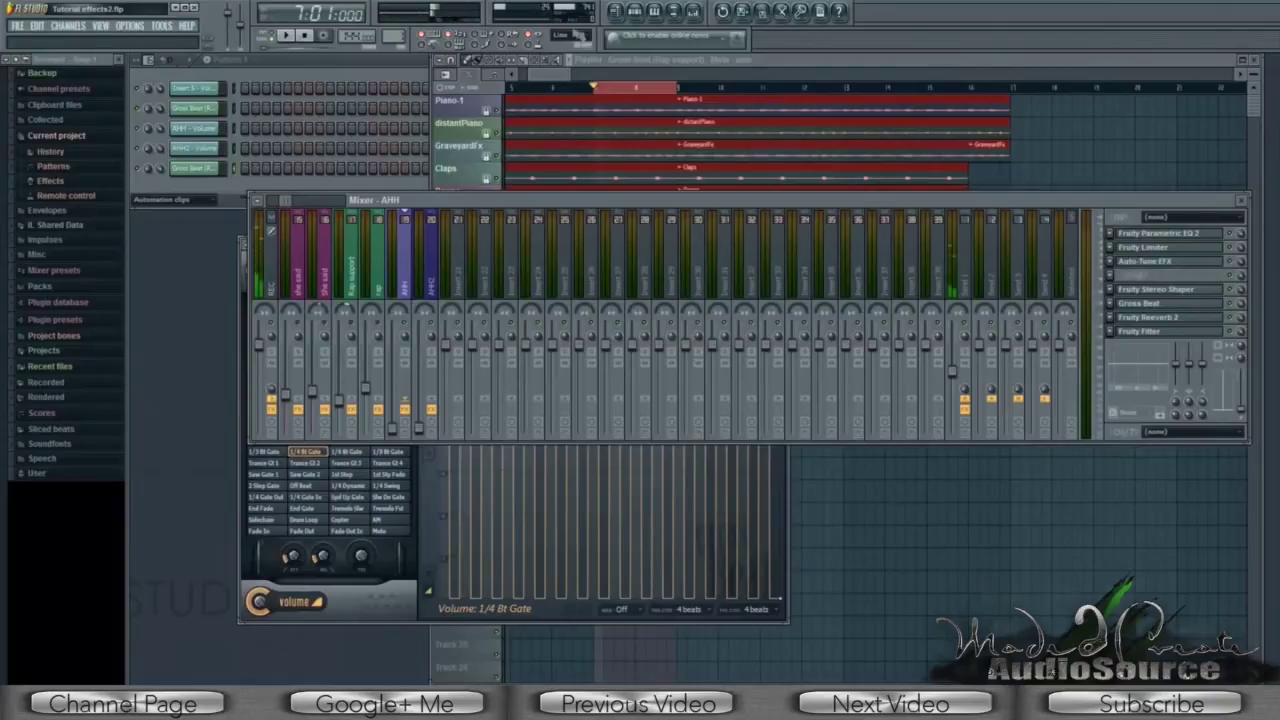
pyautogui.click(286, 36)
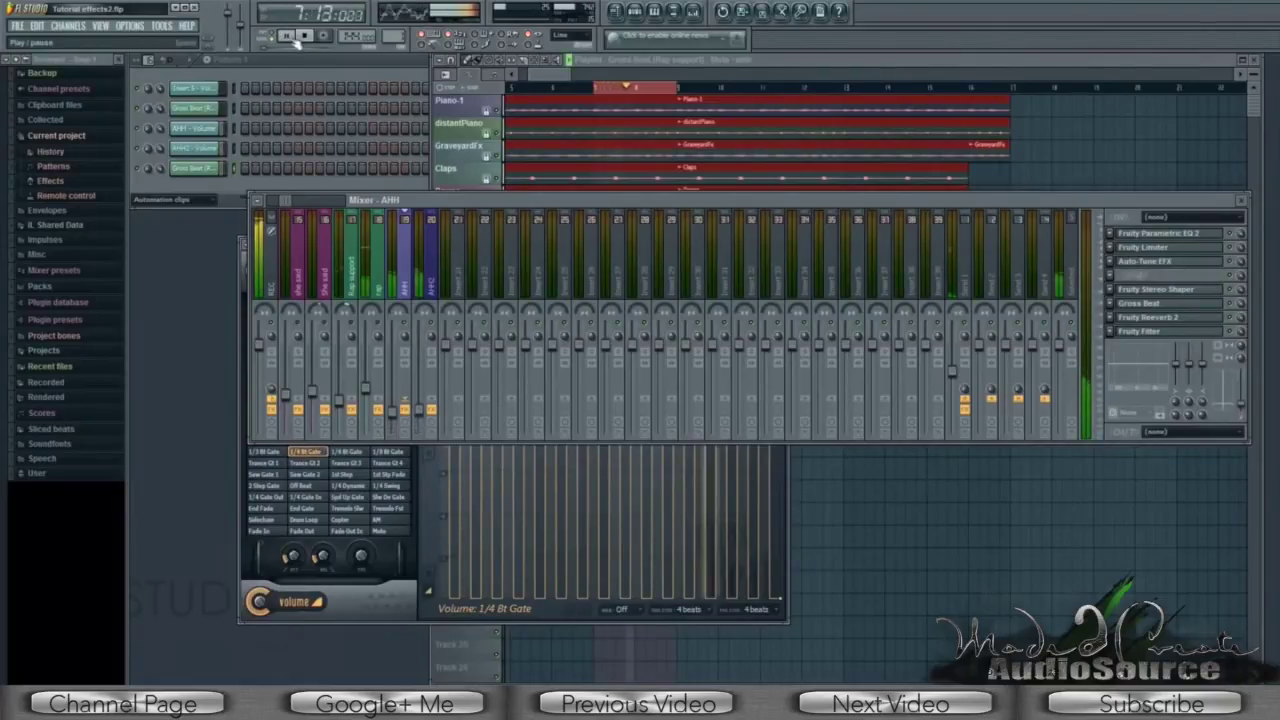
pyautogui.click(305, 37)
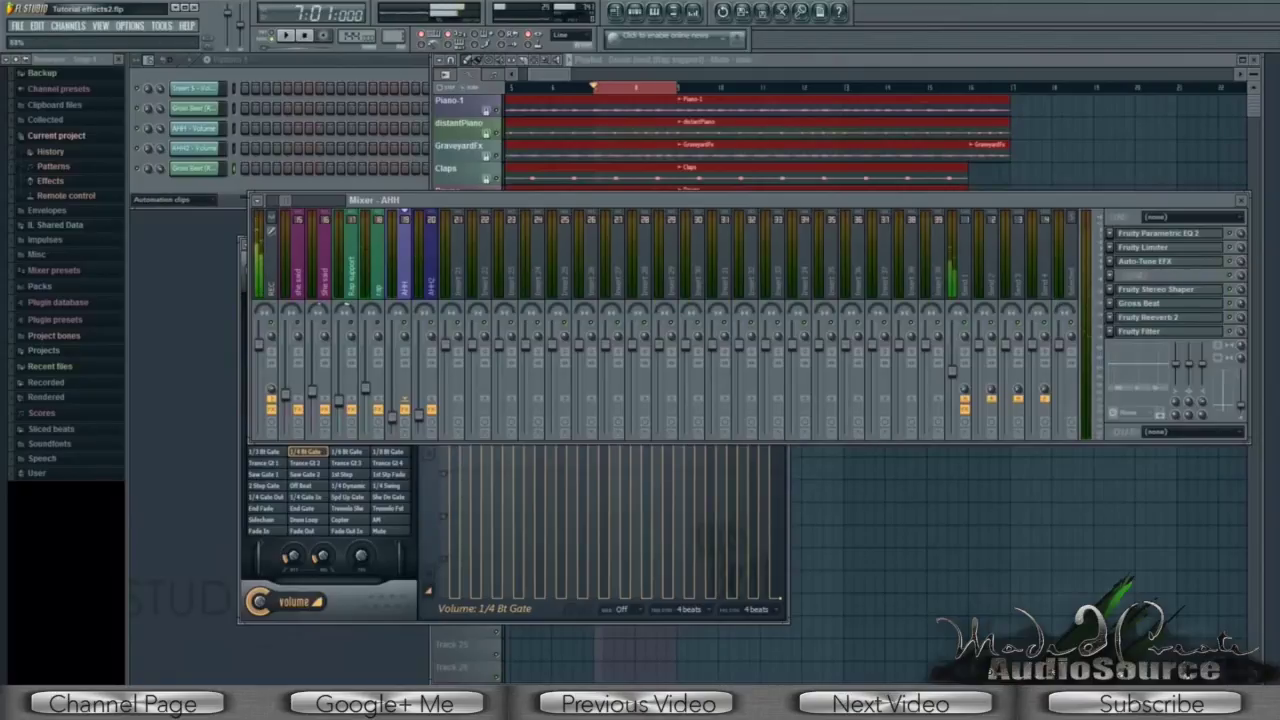
# - Open Fruity Reeverb 2 on the AHH channel, try larger and smaller room sizes, and play back the section from bar 7
pyautogui.click(1147, 320)
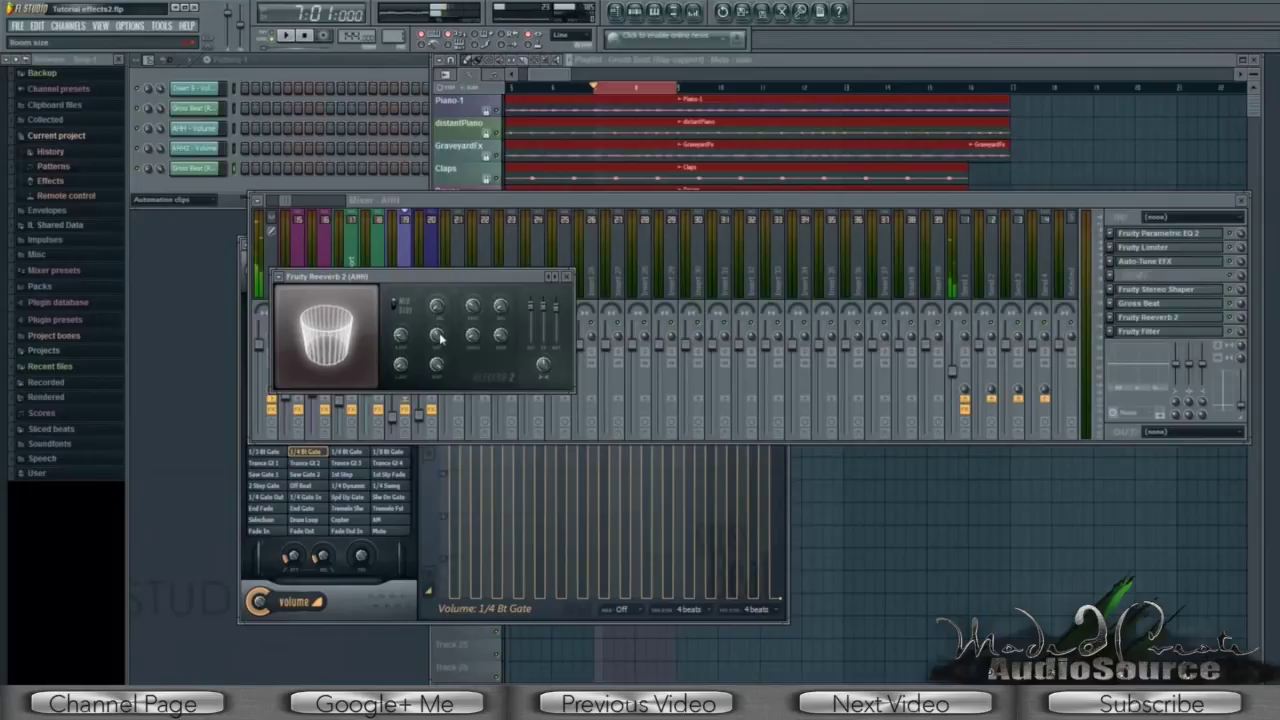
pyautogui.moveTo(438, 338); pyautogui.dragTo(438, 330)
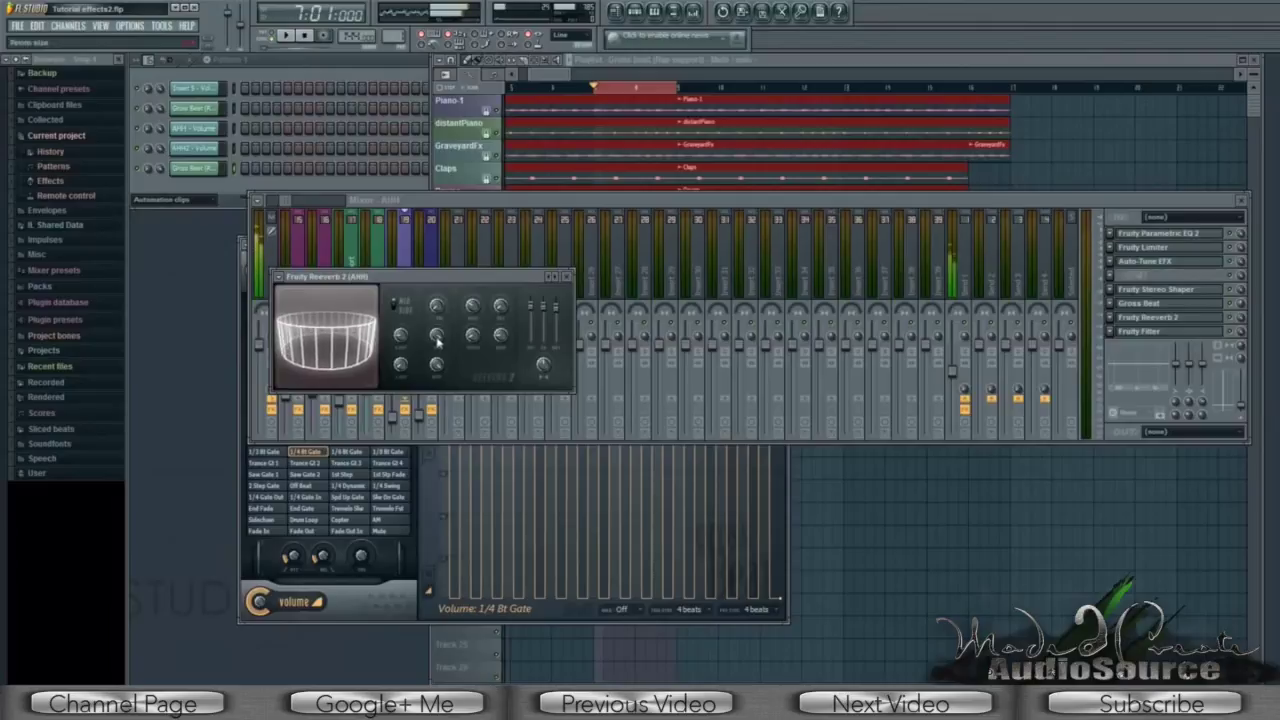
pyautogui.click(306, 37)
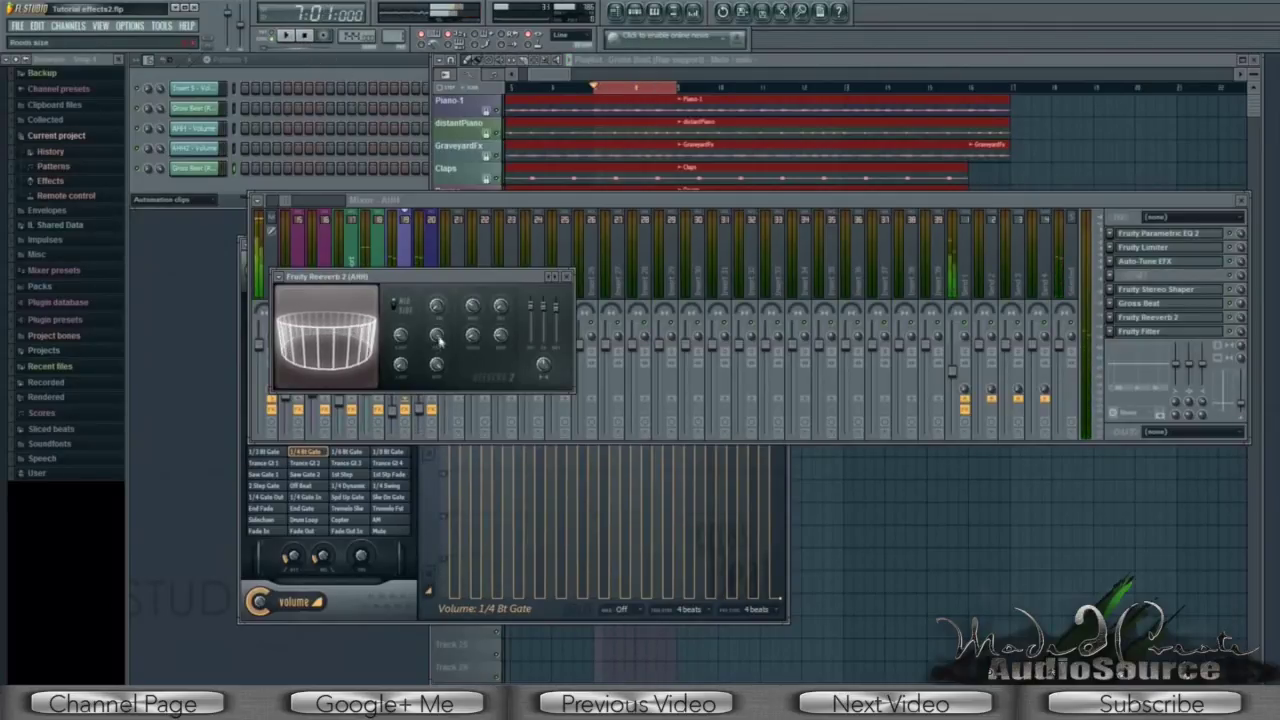
pyautogui.moveTo(438, 341); pyautogui.dragTo(438, 365)
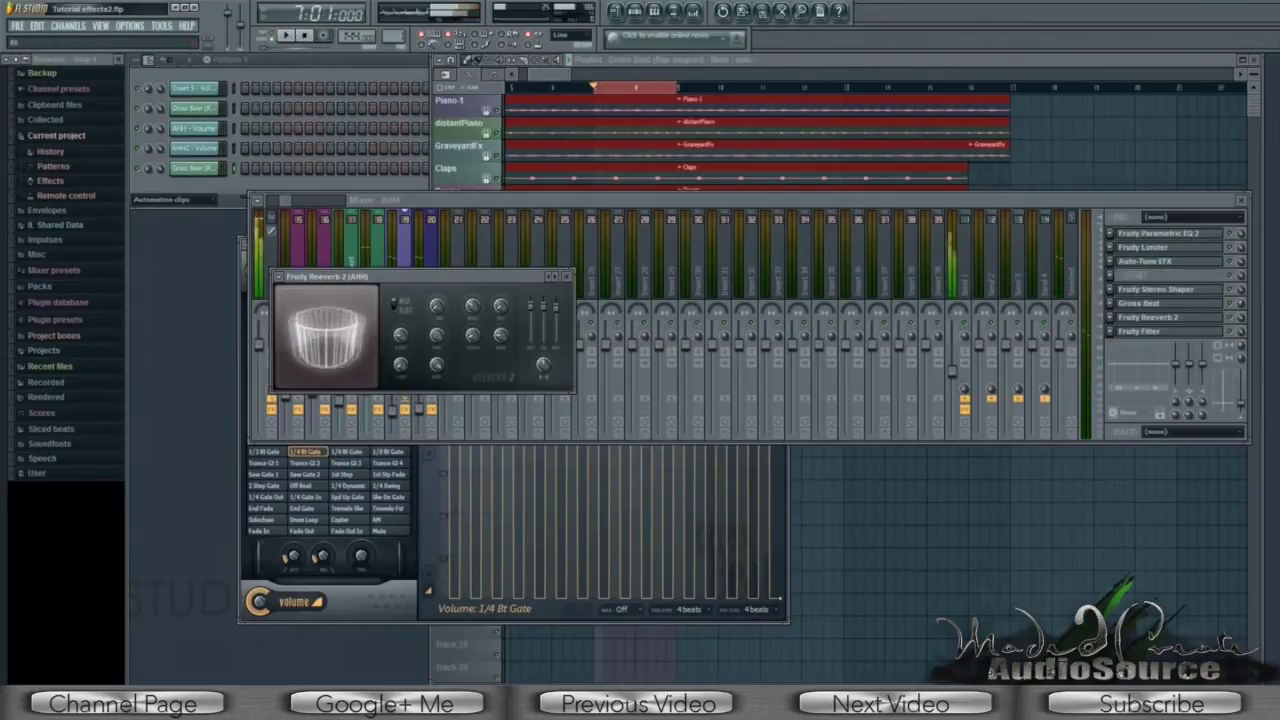
pyautogui.click(286, 37)
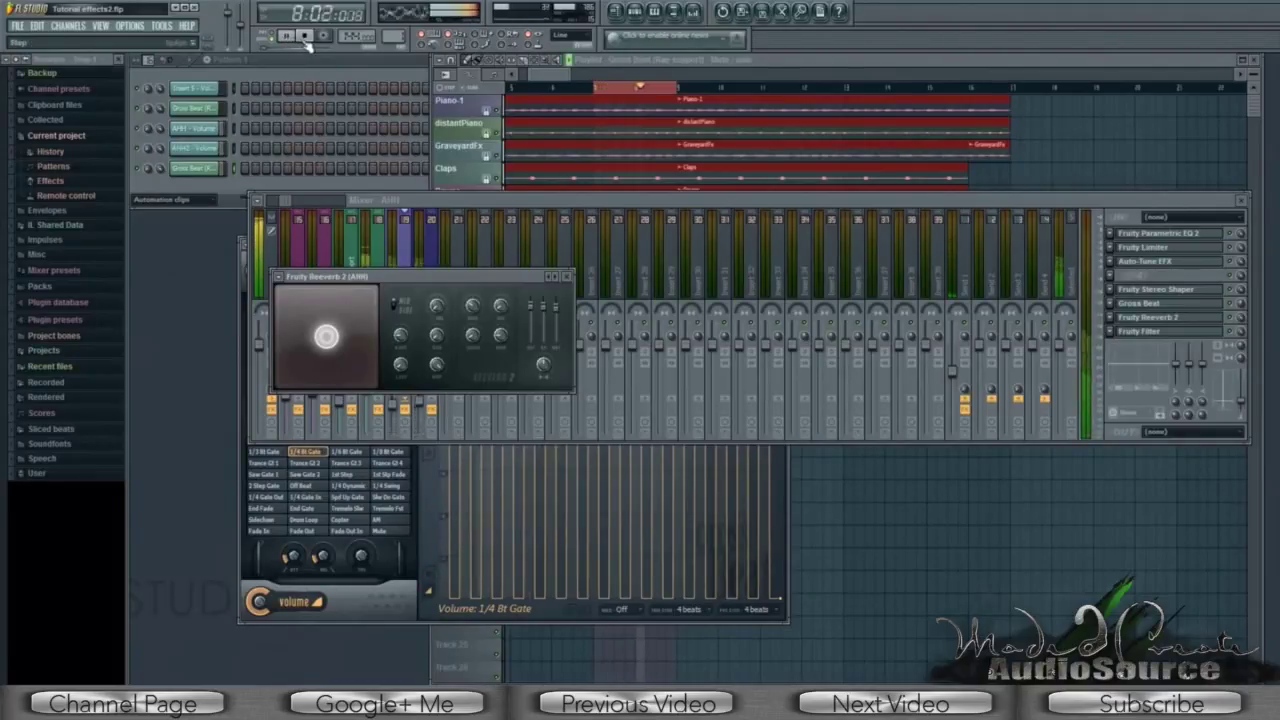
pyautogui.click(305, 38)
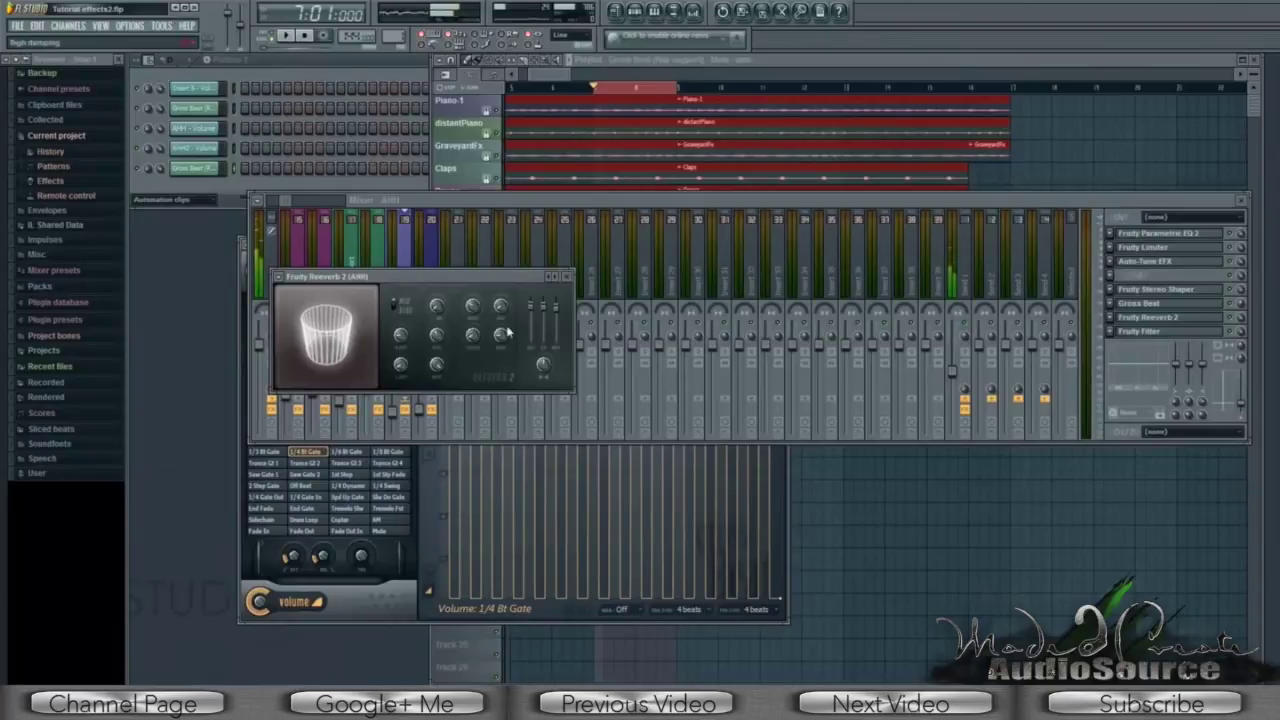
# - Try different level settings in the AHH channel's Fruity Reeverb 2, and close the plugin window
pyautogui.moveTo(563, 333); pyautogui.dragTo(537, 316)
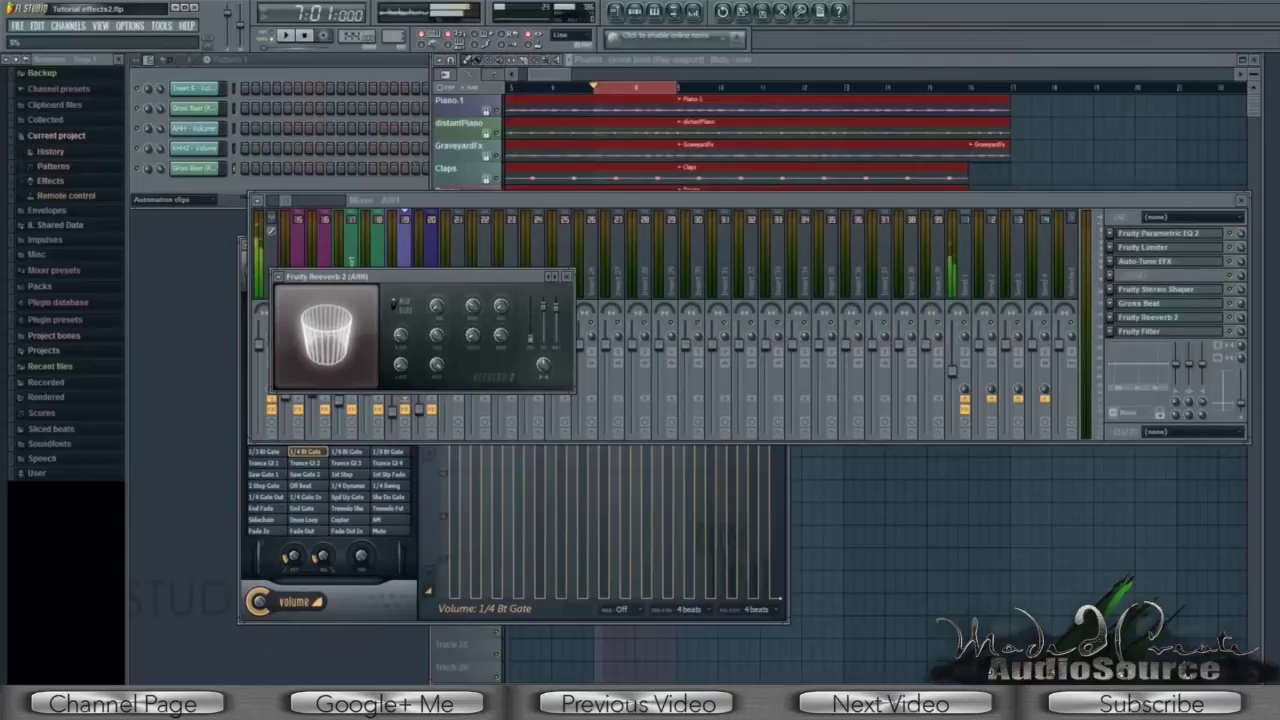
pyautogui.moveTo(531, 340); pyautogui.dragTo(558, 340)
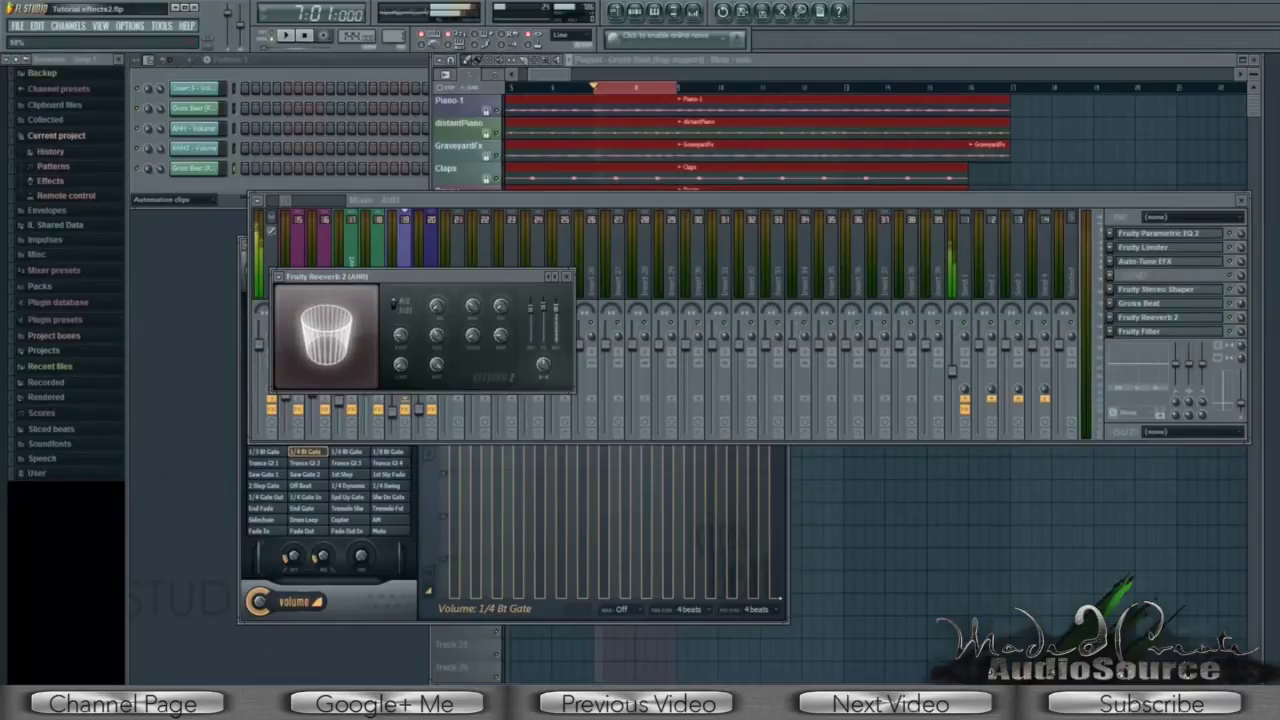
pyautogui.click(1136, 318)
pyautogui.click(1136, 318)
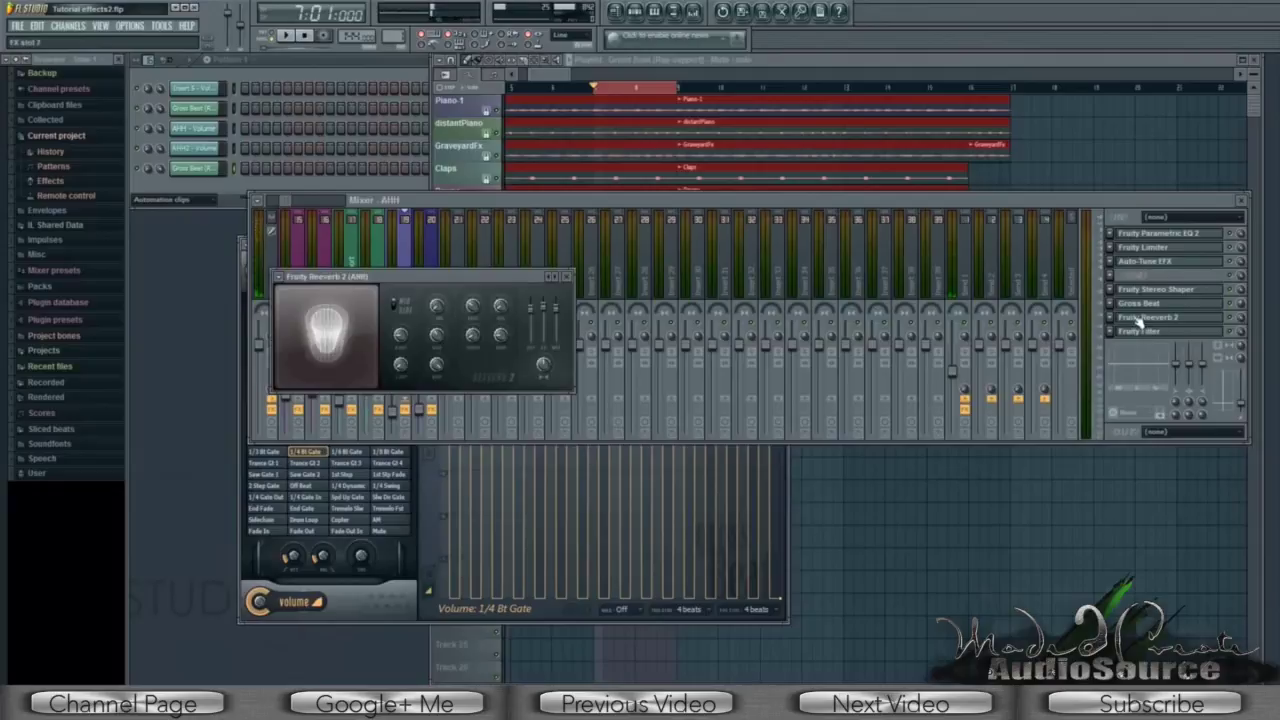
pyautogui.click(566, 279)
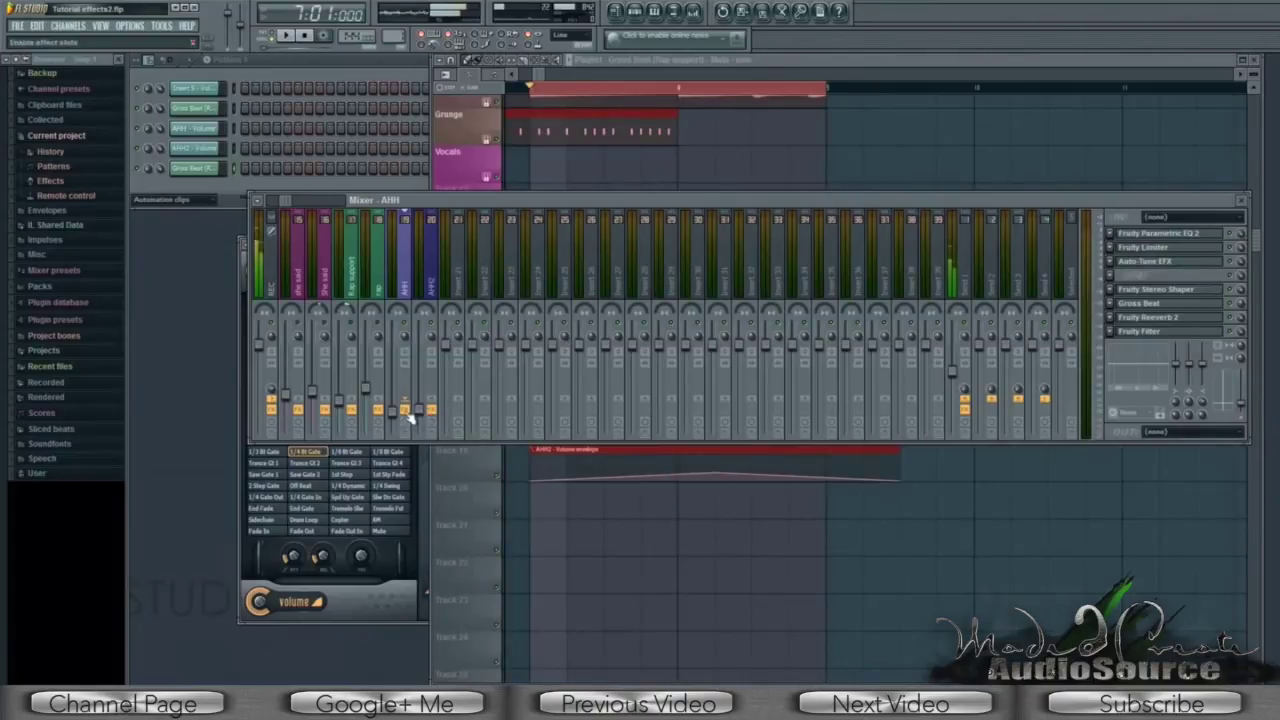
# - Play back the section from bar 7, and create an automation clip for the AHH mixer channel's volume
pyautogui.click(286, 36)
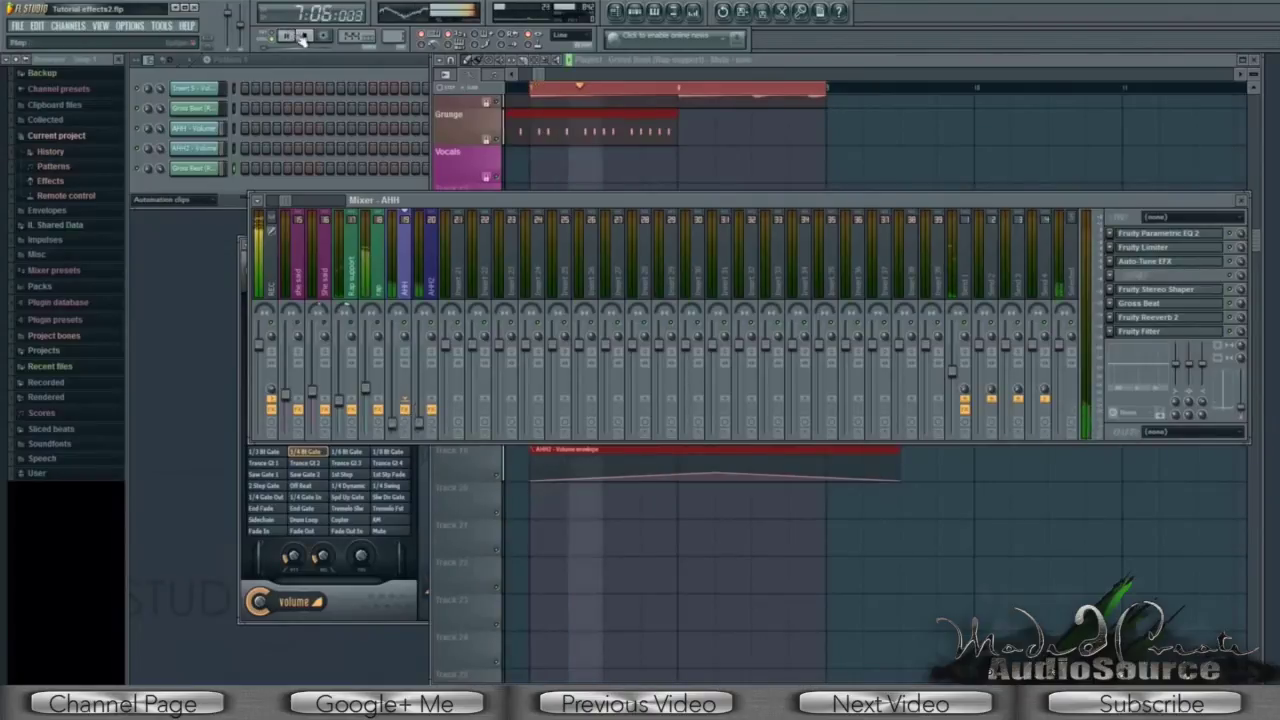
pyautogui.click(306, 36)
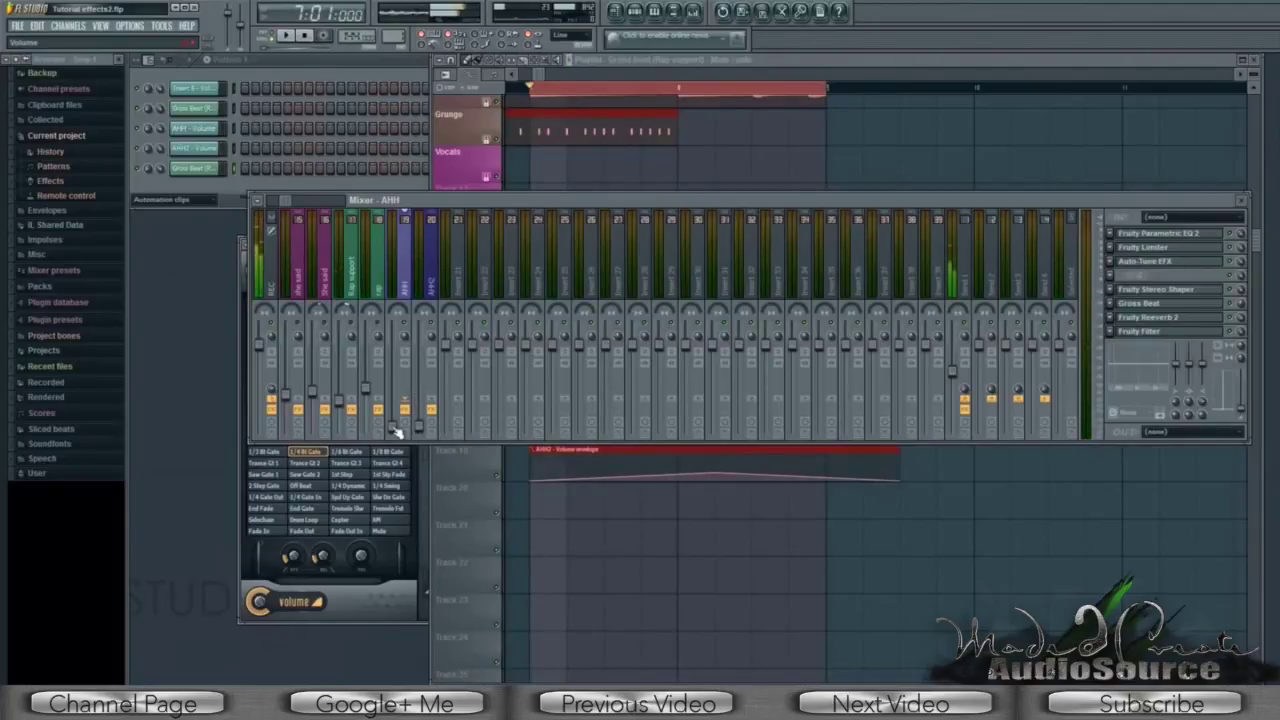
pyautogui.rightClick(397, 430)
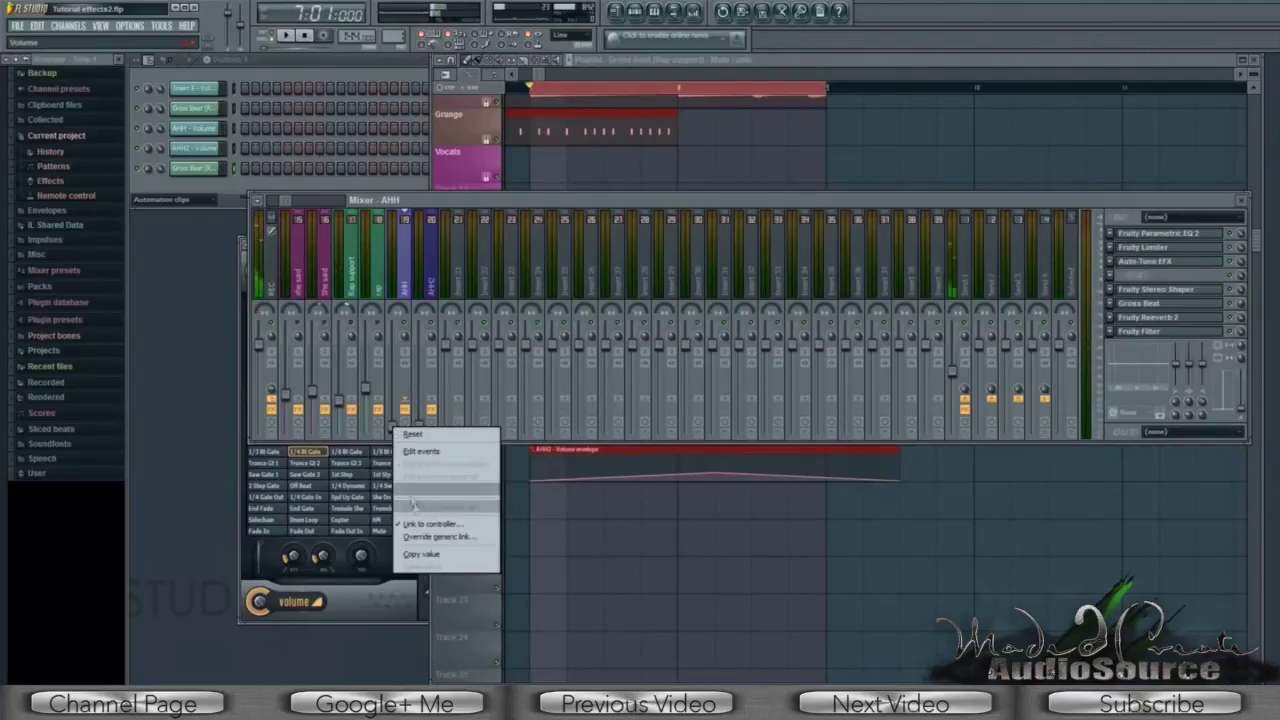
pyautogui.click(439, 506)
# - Shape the new AHH volume envelope as a rise and fall as long as the two envelopes above, and play back the section
pyautogui.scroll(-1, 548, 587)
pyautogui.moveTo(548, 587); pyautogui.dragTo(552, 512)
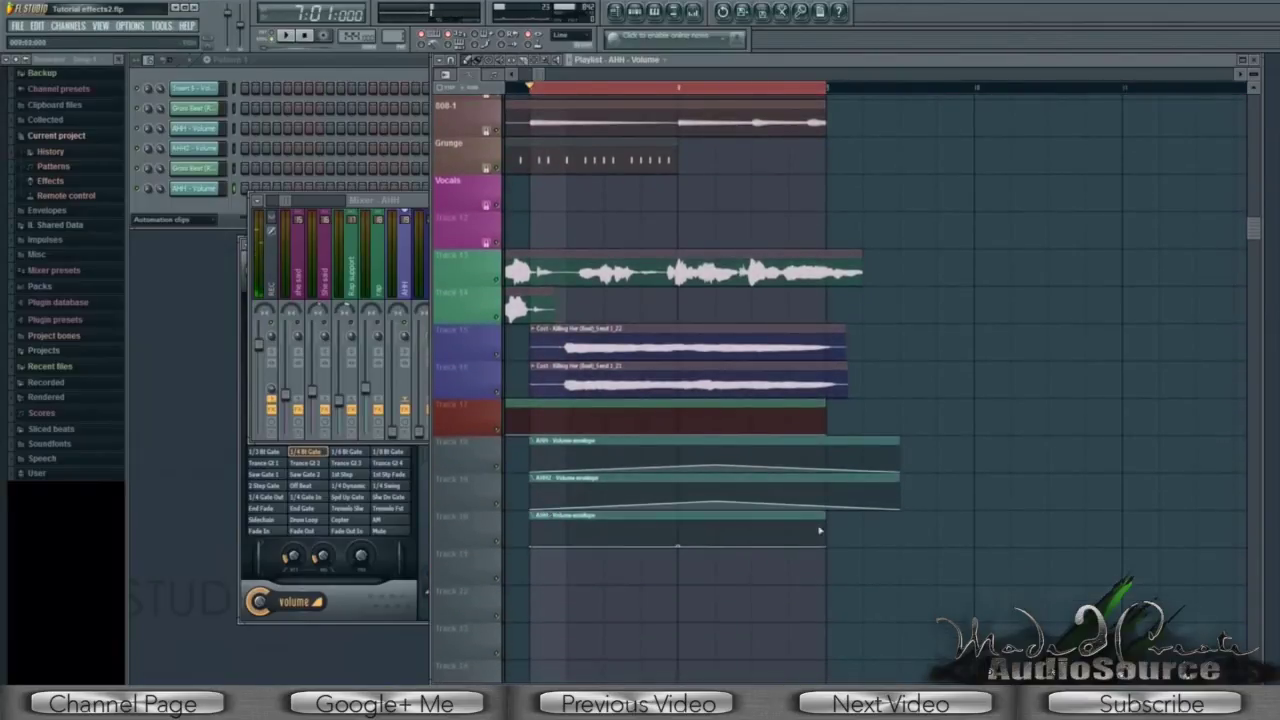
pyautogui.rightClick(717, 533)
pyautogui.moveTo(830, 548); pyautogui.dragTo(894, 546)
pyautogui.click(286, 37)
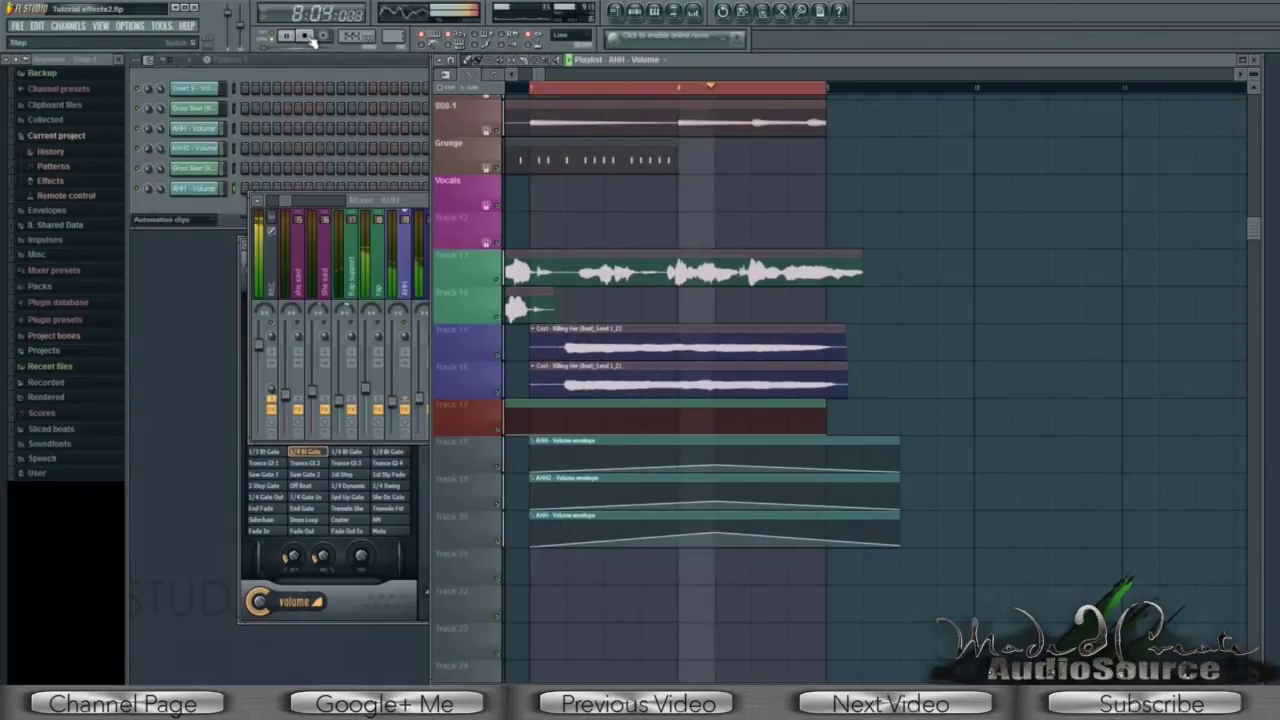
pyautogui.click(306, 37)
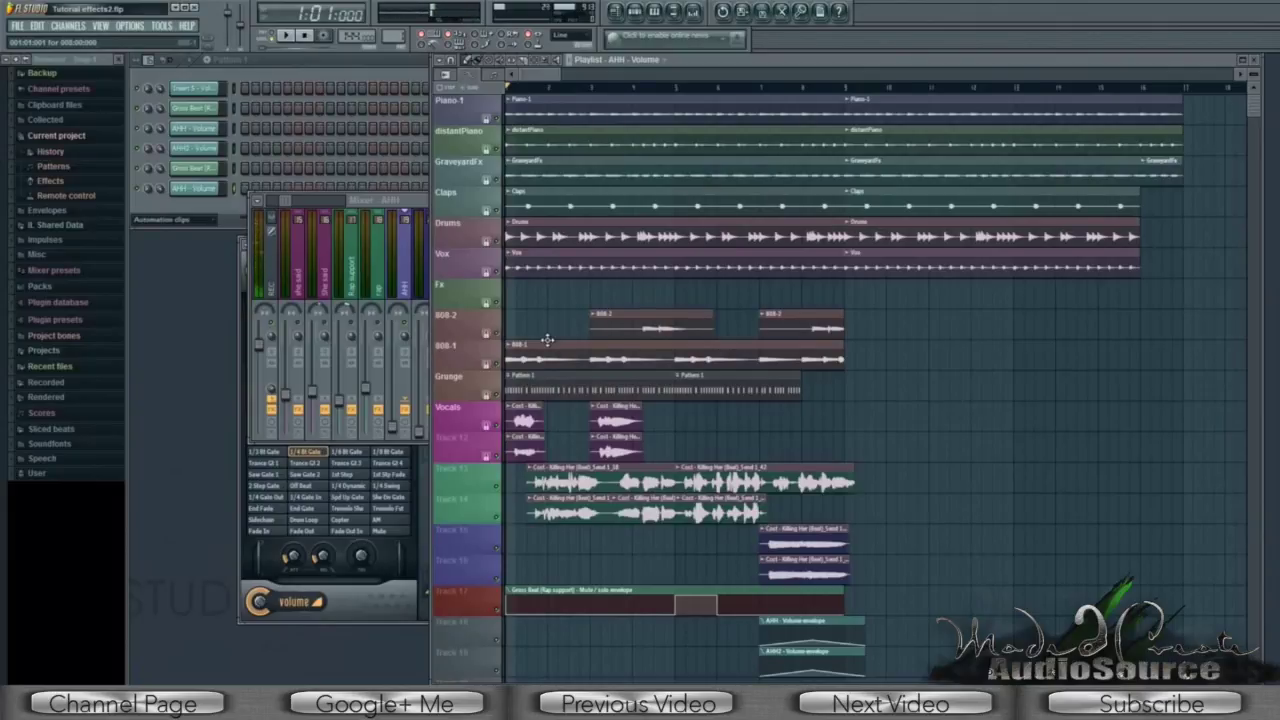
# - Play back the whole song from bar 1, and open Edison on the master mixer channel
pyautogui.click(286, 36)
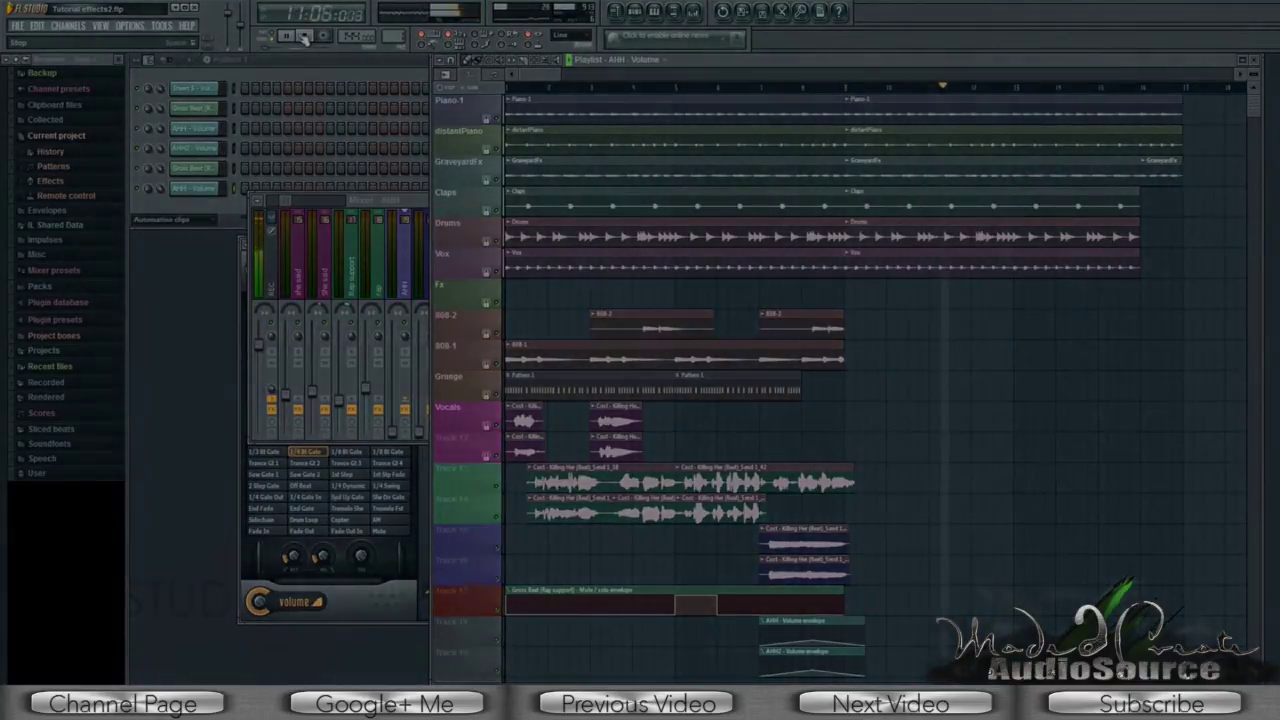
pyautogui.moveTo(430, 320); pyautogui.dragTo(1248, 320)
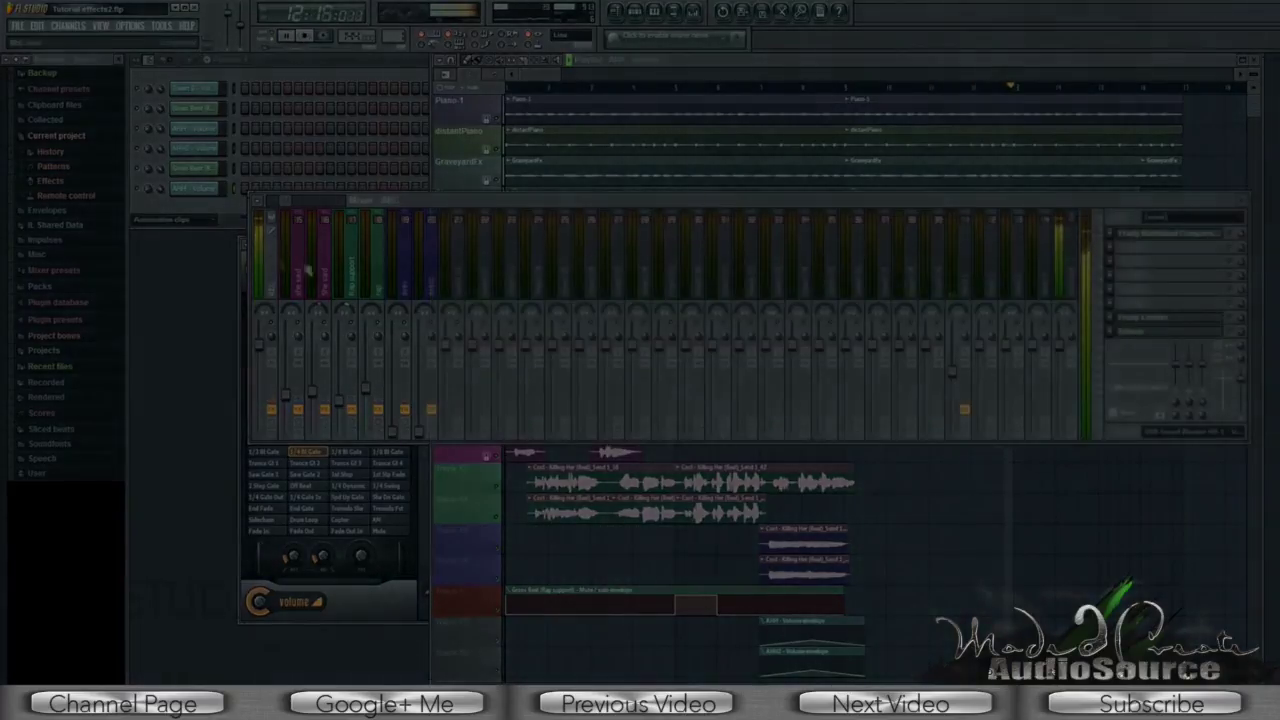
pyautogui.click(1142, 332)
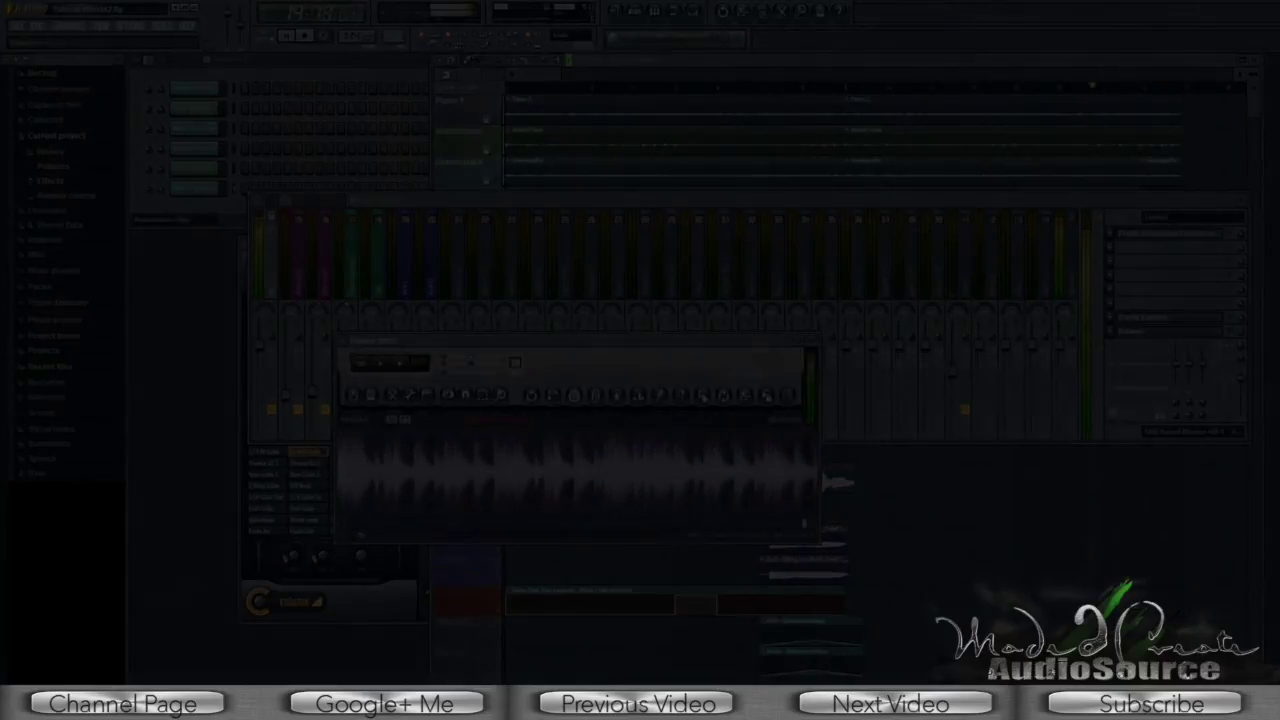